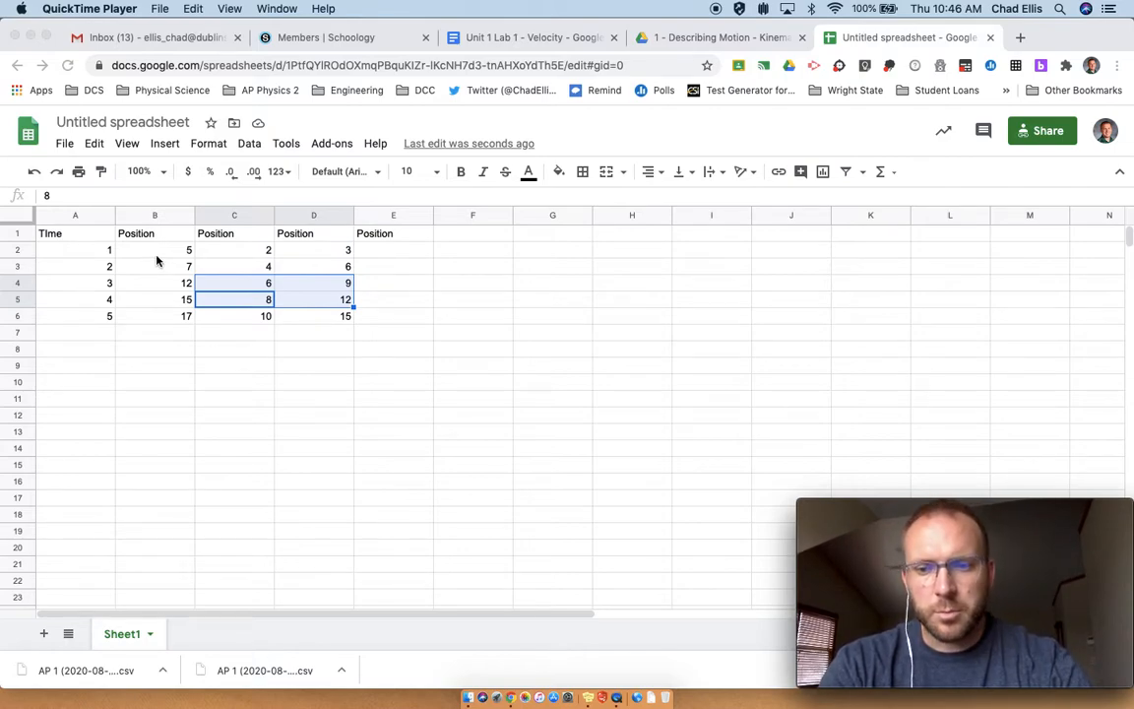
Step: Clear the extra position columns C through E, leaving only the Time and Position data
click(158, 246)
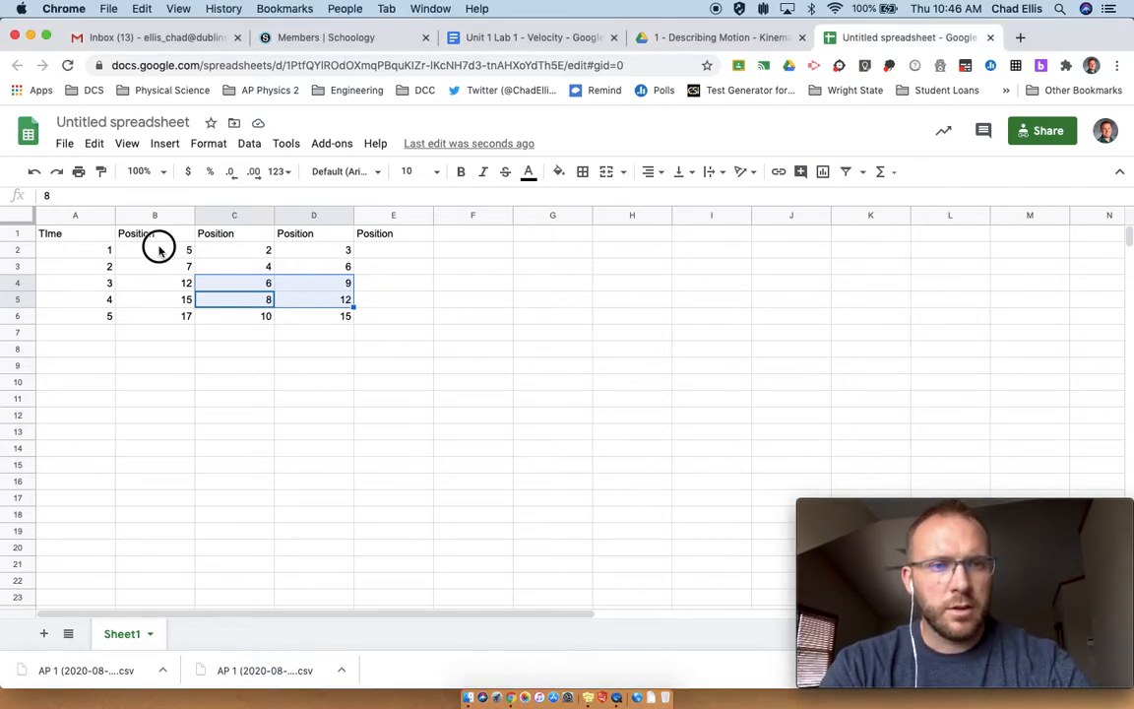
click(233, 234)
drag(328, 296, 364, 321)
key(Delete)
key(Left)
key(Left)
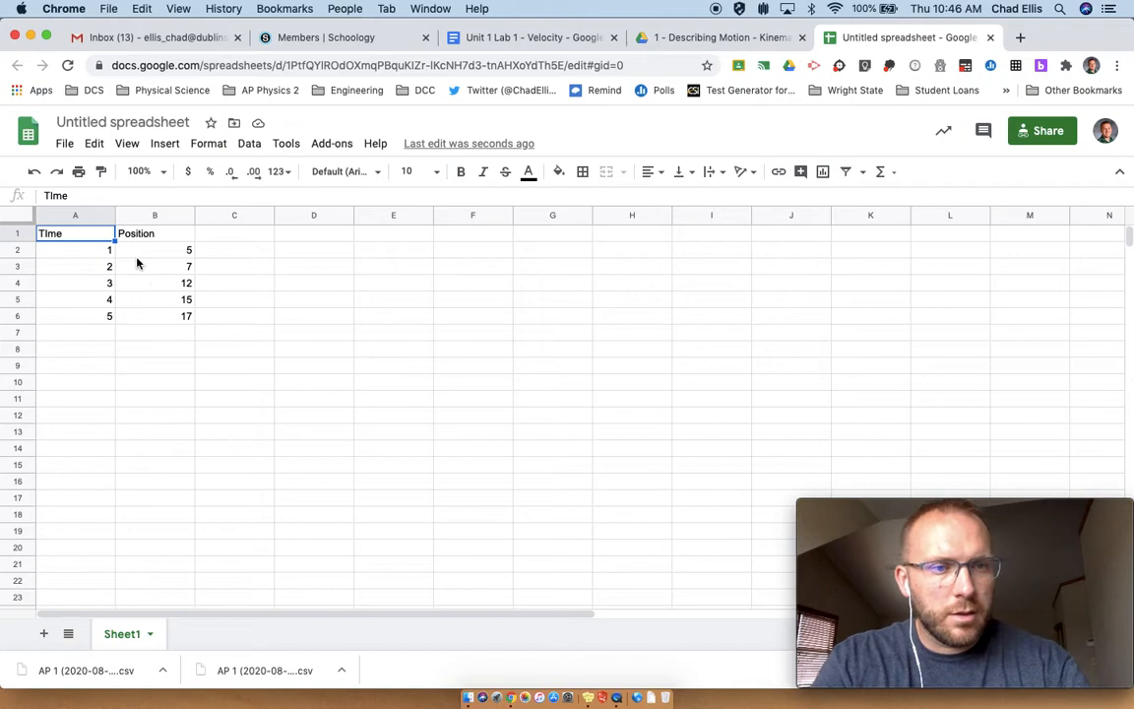
Step: Insert a scatter chart from the Time and Position data in A1:B6
drag(88, 240, 151, 316)
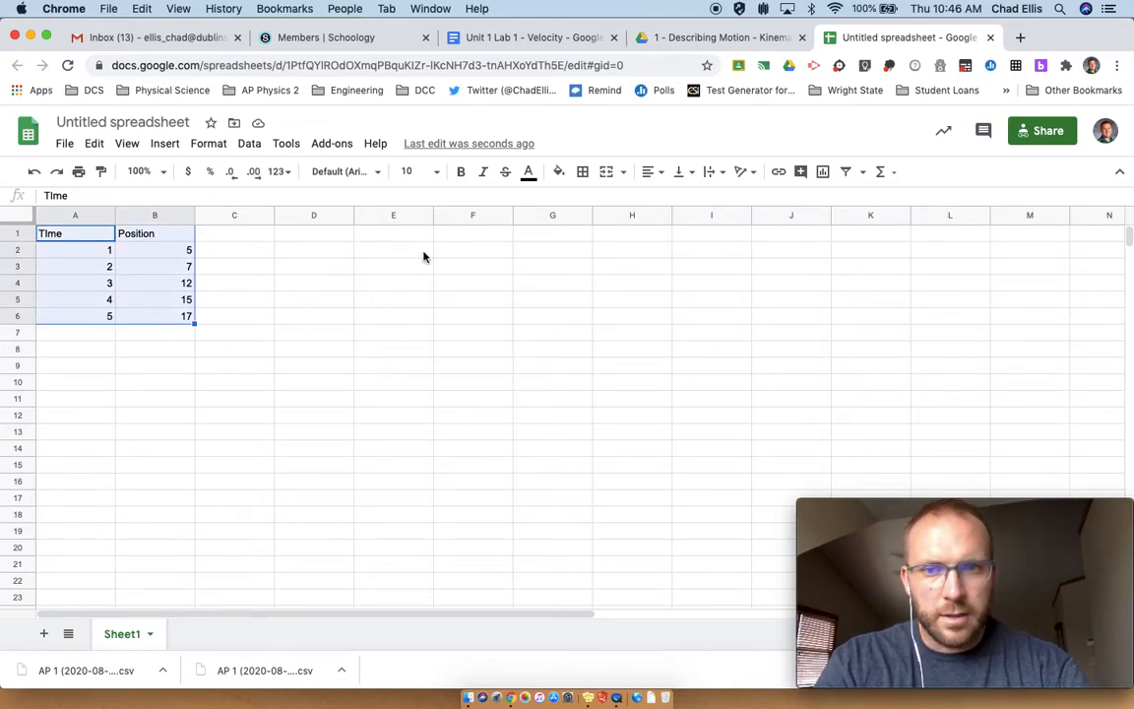
click(822, 172)
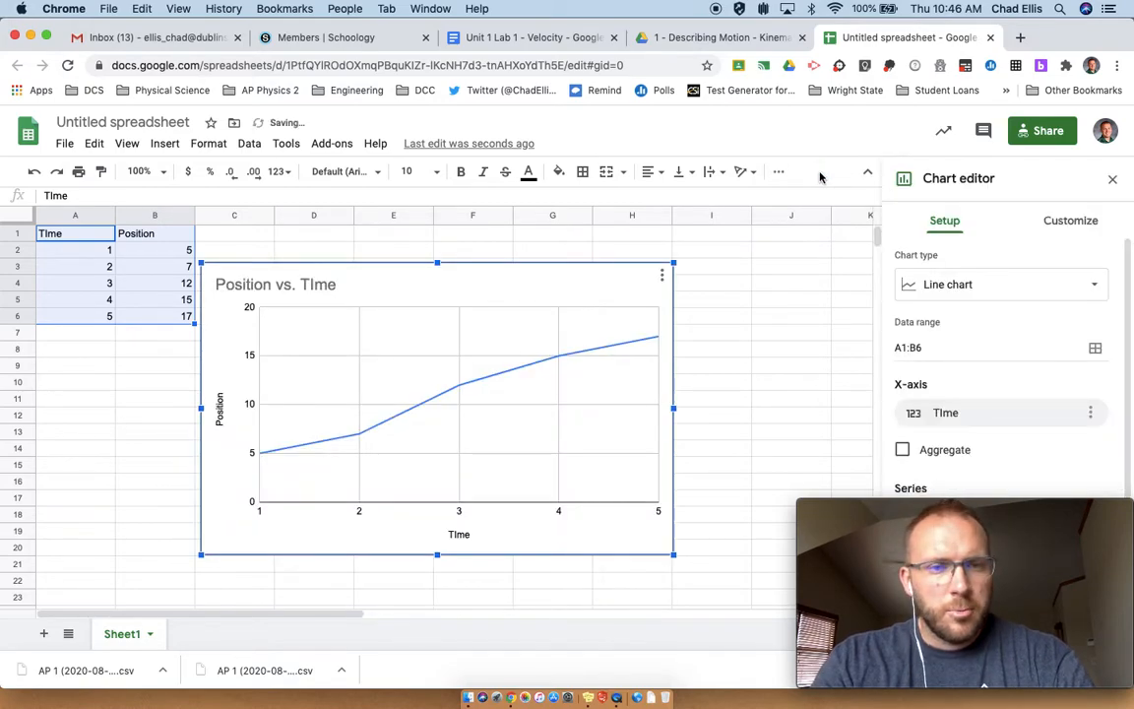
click(940, 283)
scroll(1043, 386, down, 3)
scroll(1043, 385, down, 5)
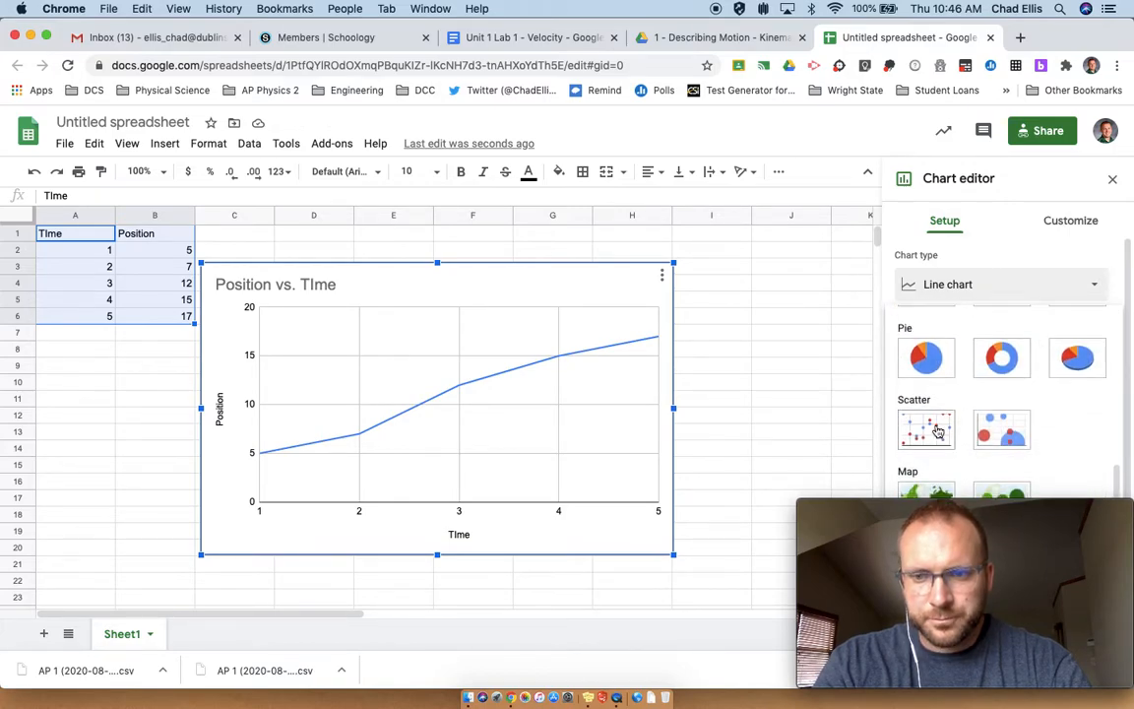
click(927, 434)
click(996, 510)
drag(996, 510, 198, 518)
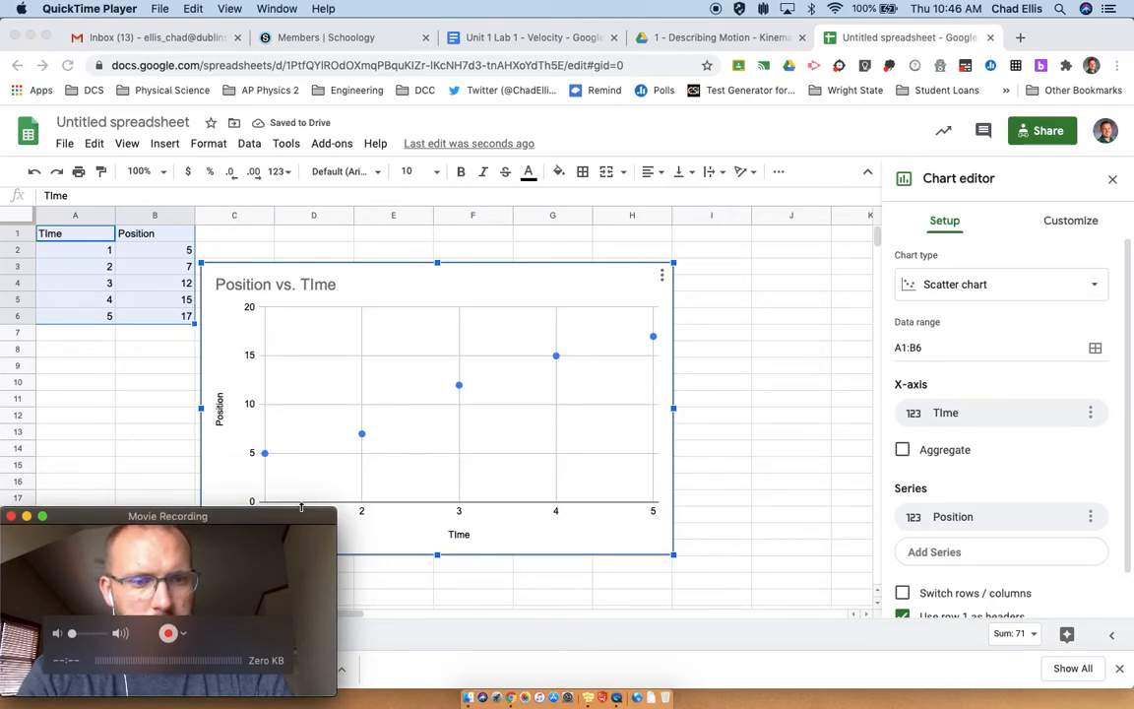
click(126, 482)
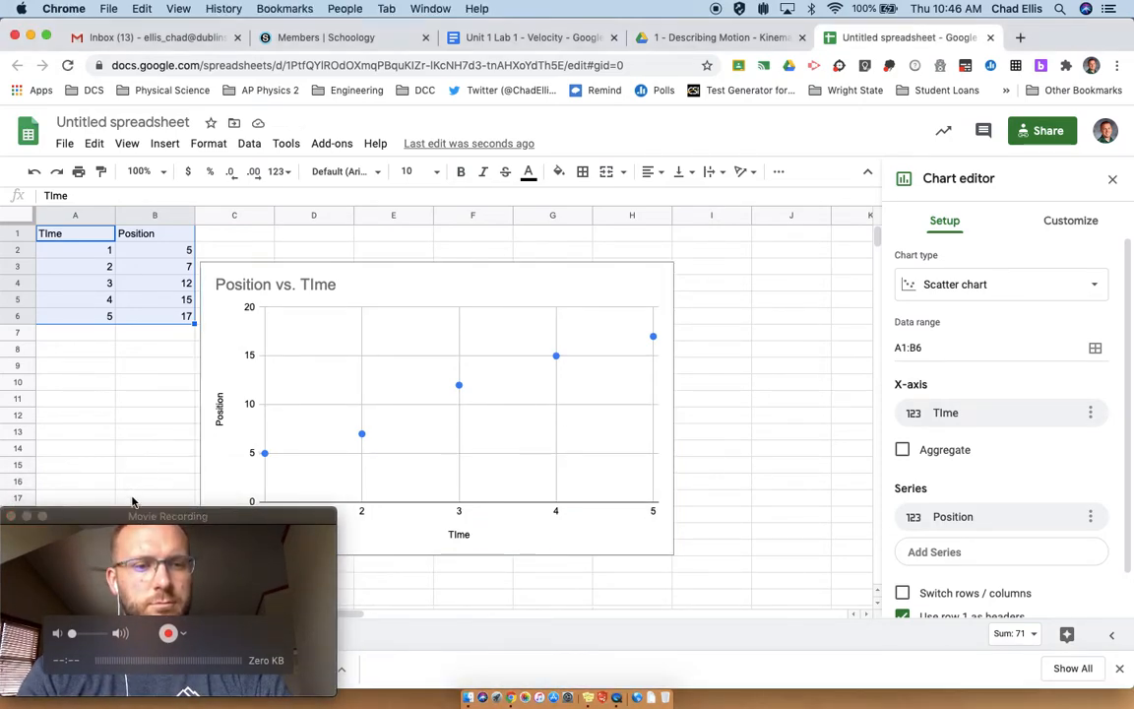
click(133, 514)
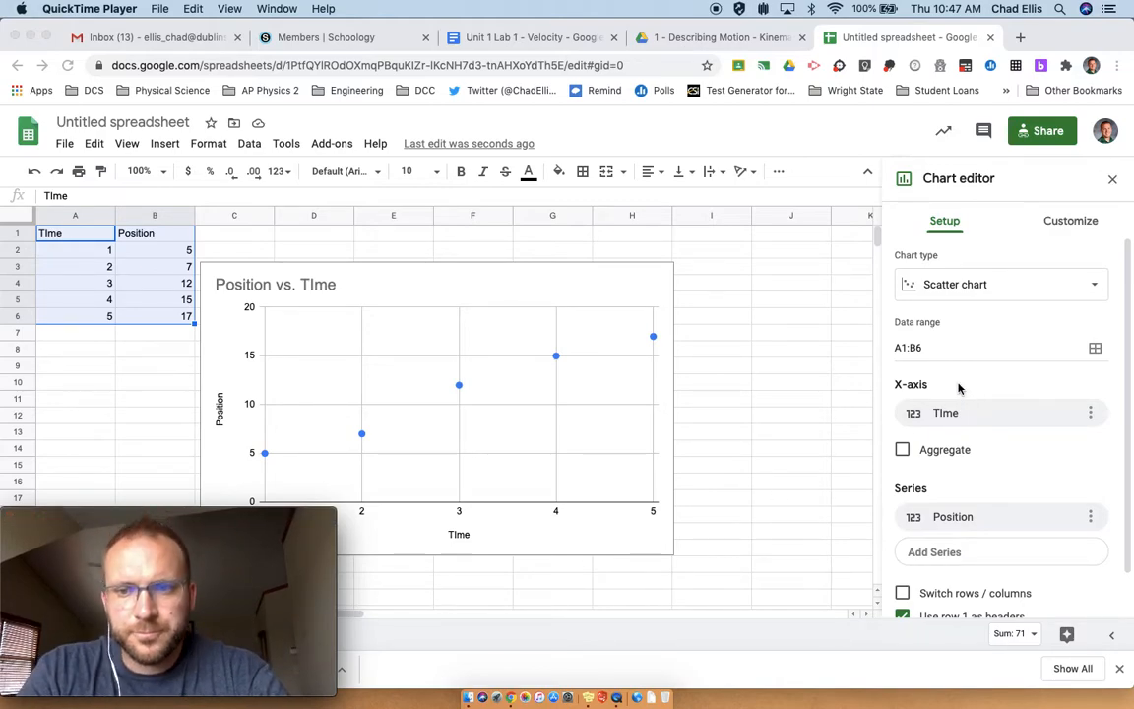
Step: Move the chart to the right of the data table
click(1074, 224)
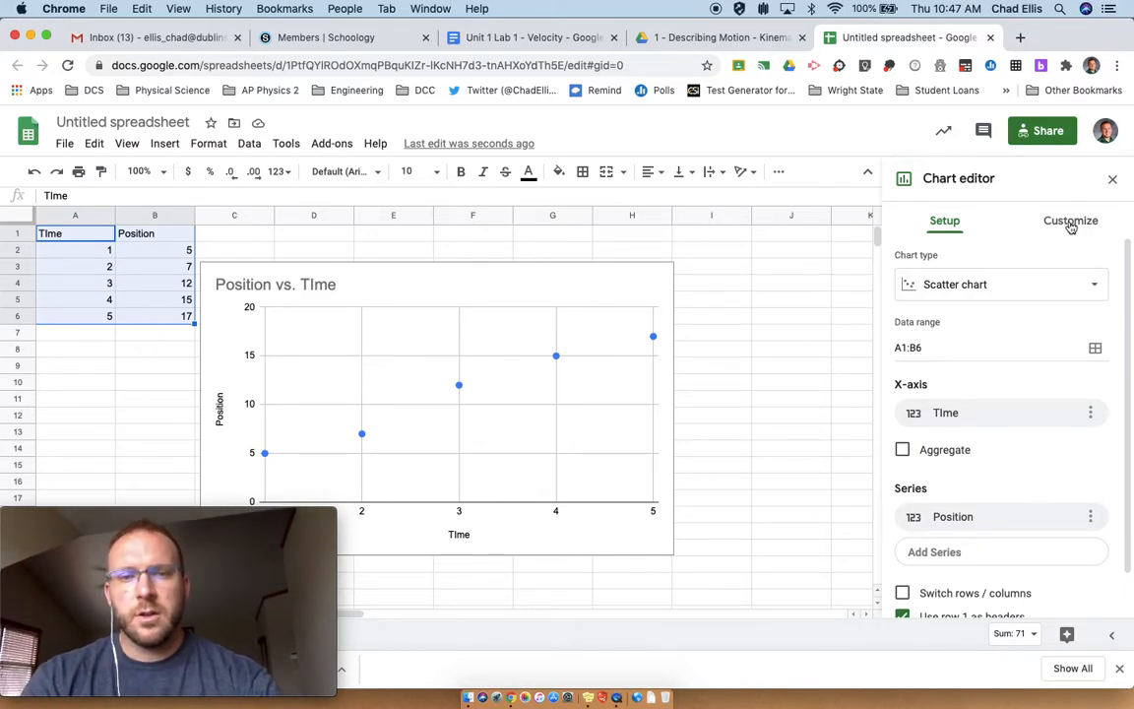
click(566, 272)
drag(513, 269, 666, 264)
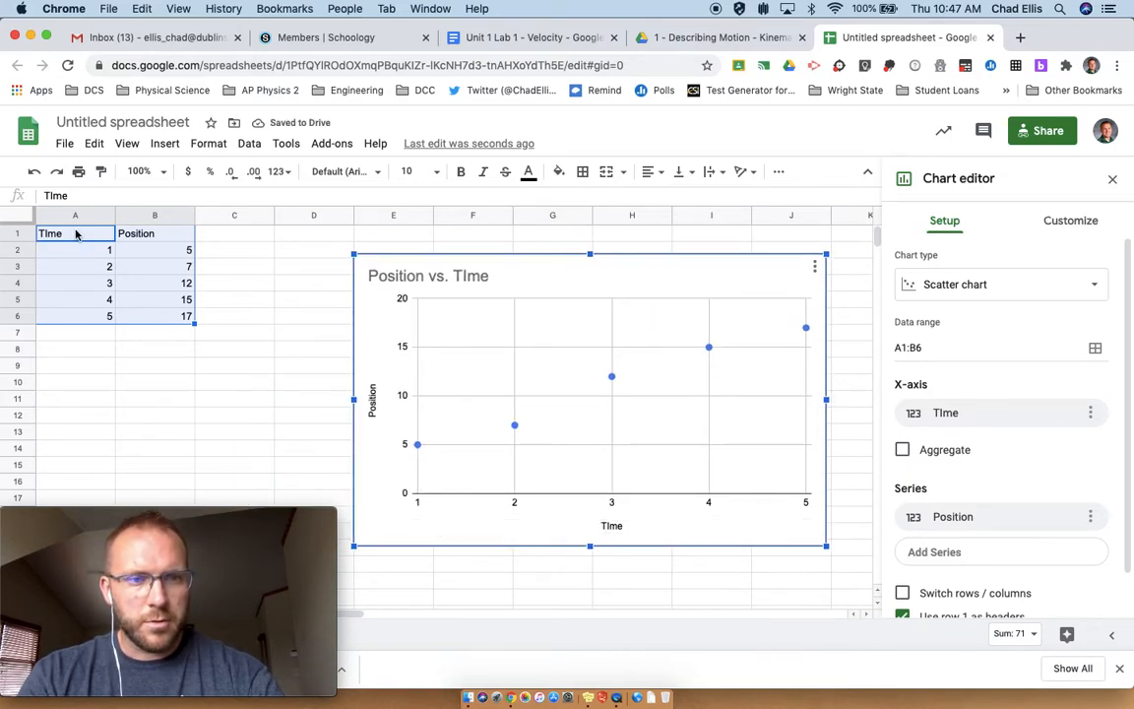
click(159, 236)
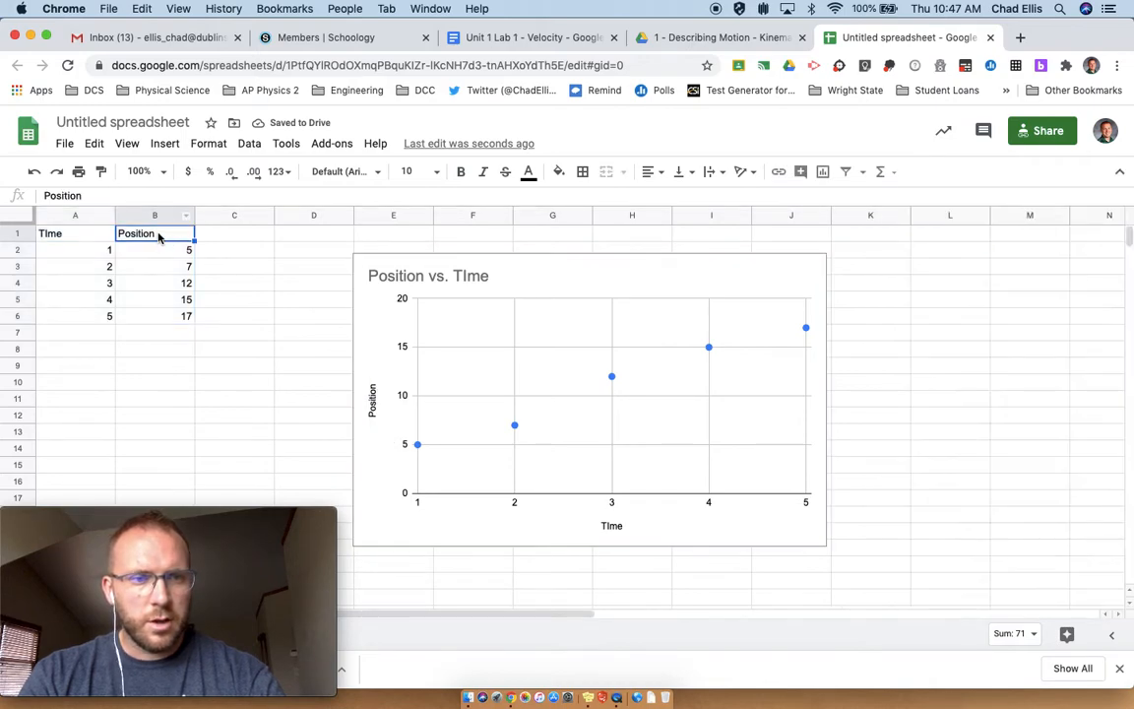
triple_click(159, 236)
key(BackSpace)
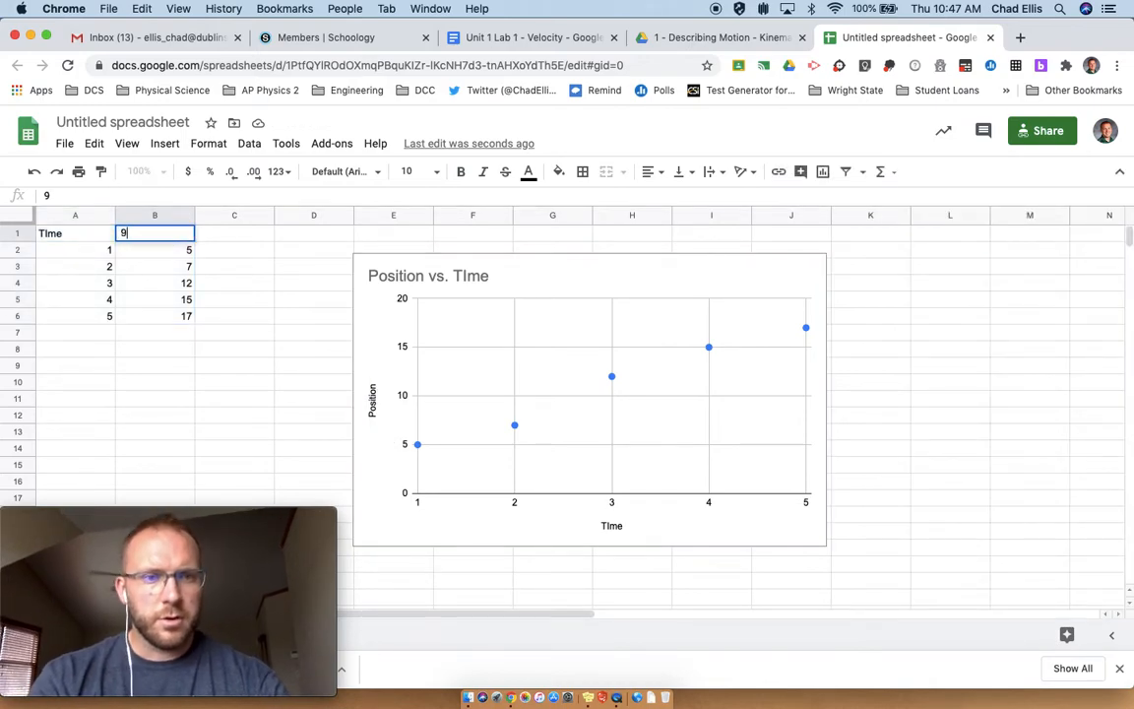
text(9)
key(super+z)
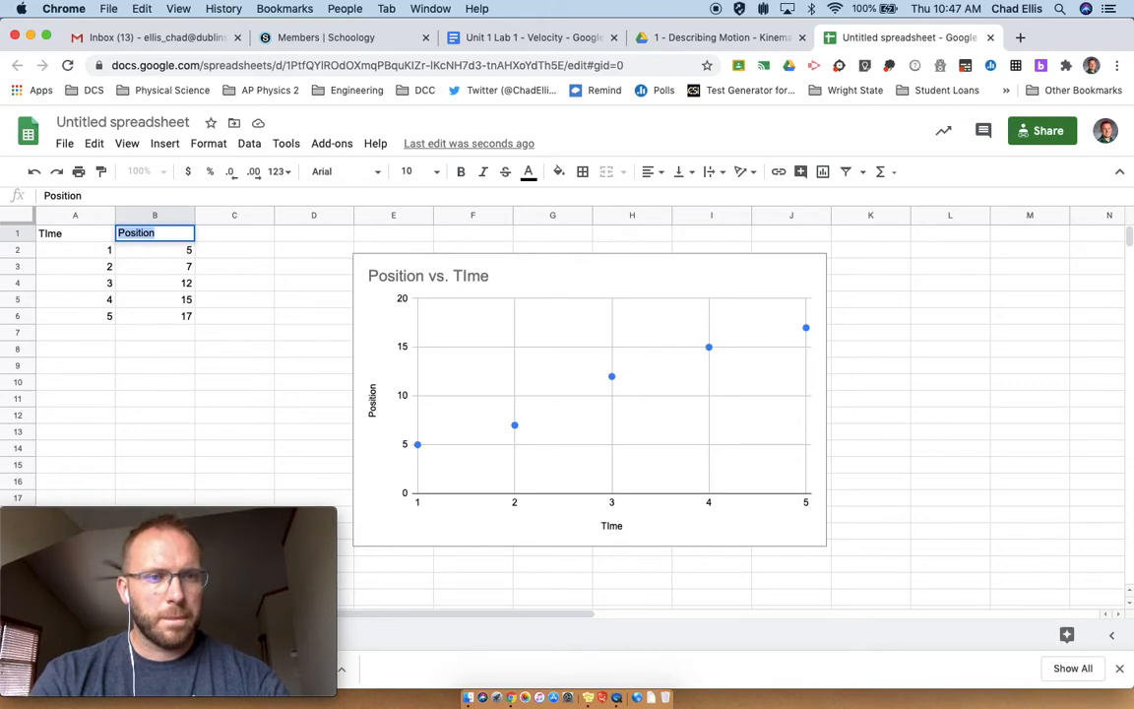
Step: Rename the column headers to Position (in) and TIme (sec)
click(158, 234)
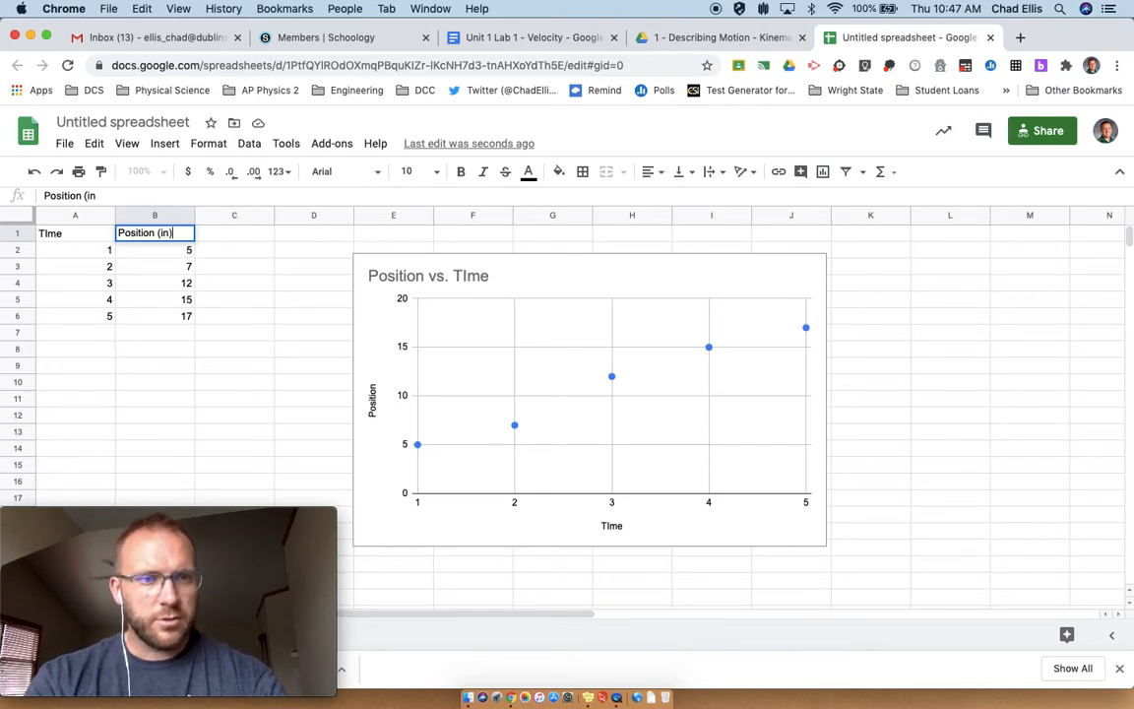
key(Return)
triple_click(98, 235)
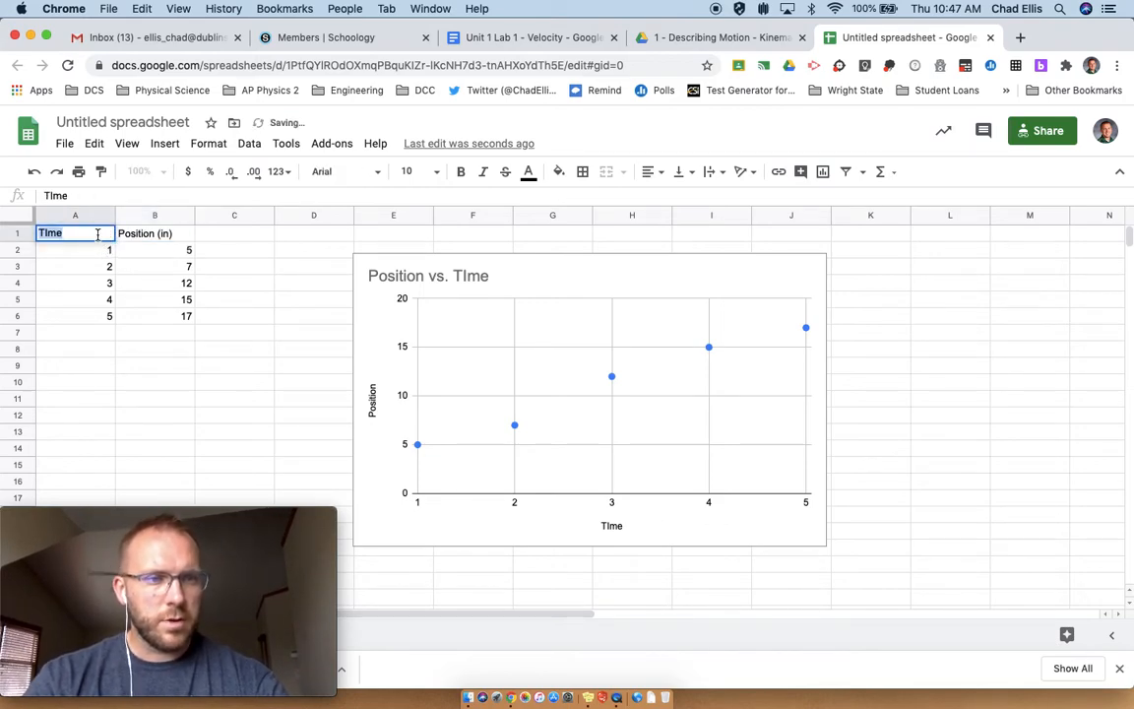
key(Right)
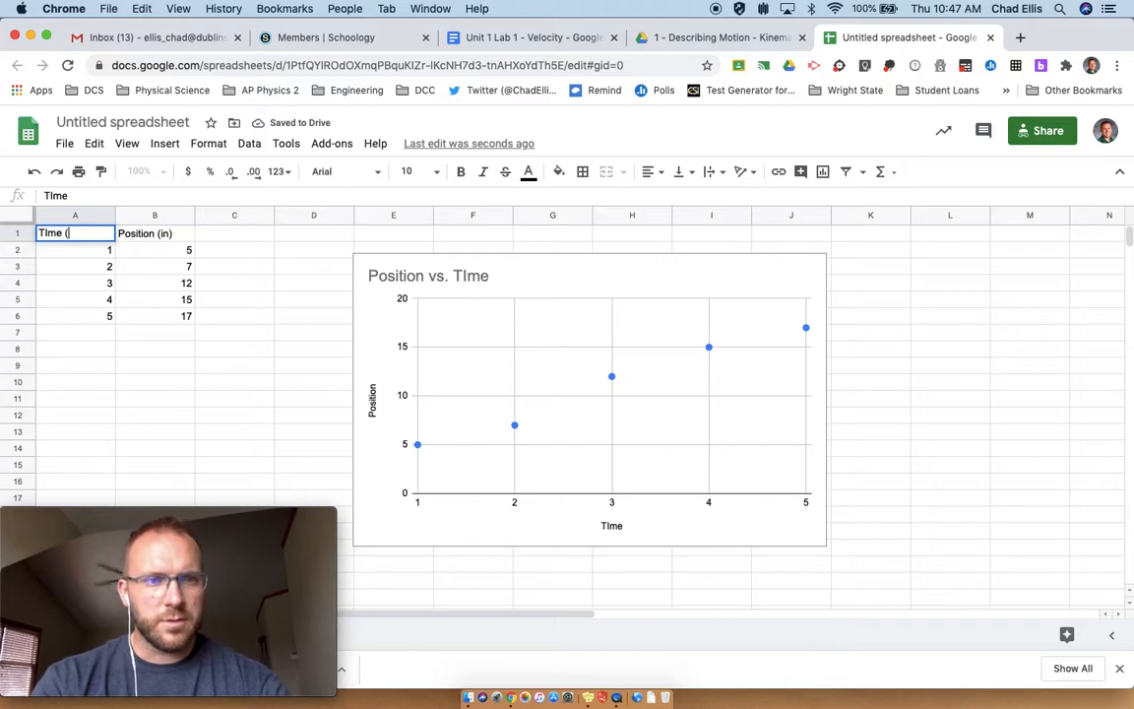
text((sec))
key(Return)
key(Up)
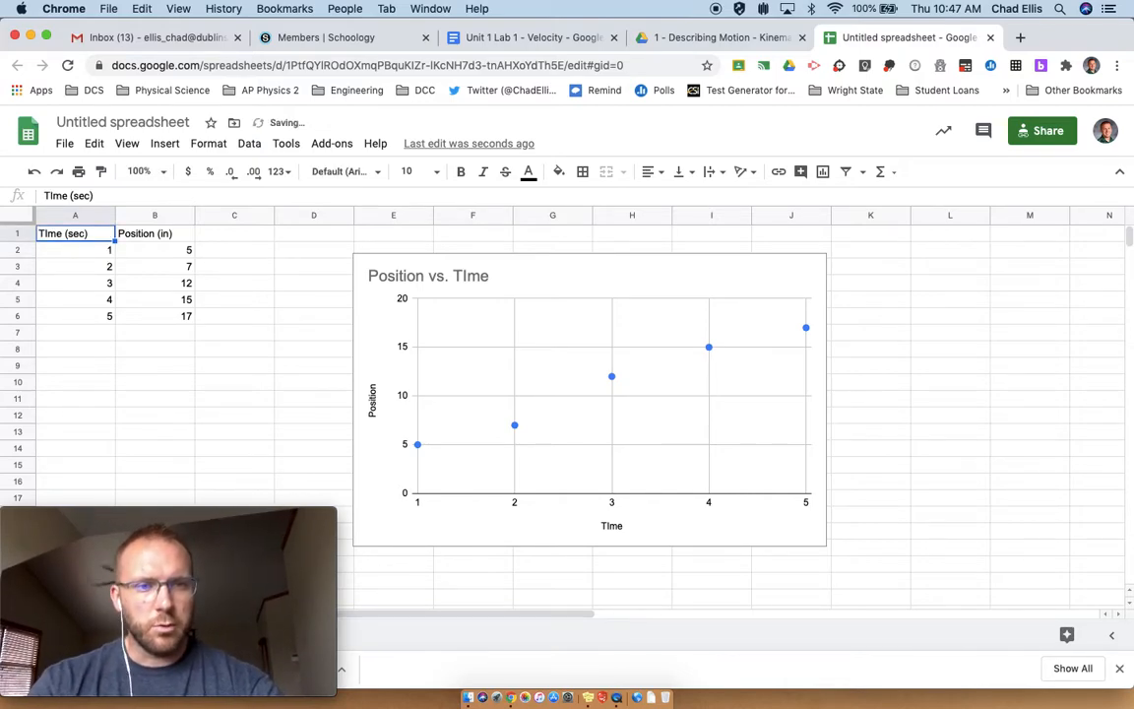
Step: Delete the existing chart
key(Right)
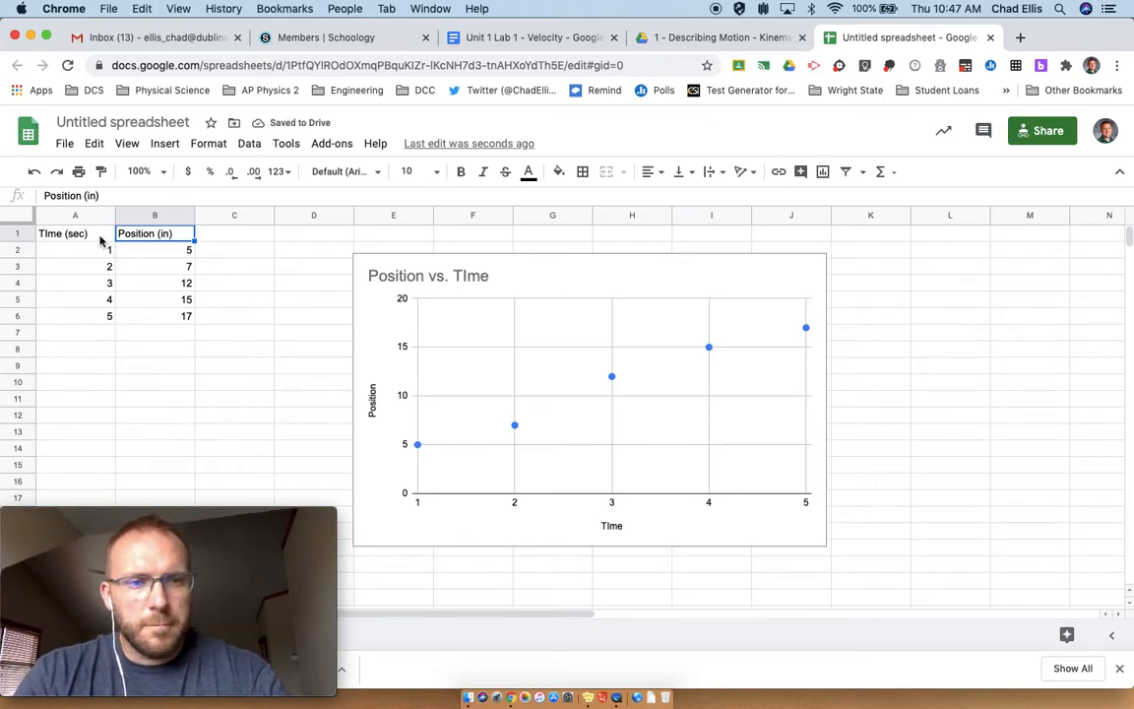
click(425, 311)
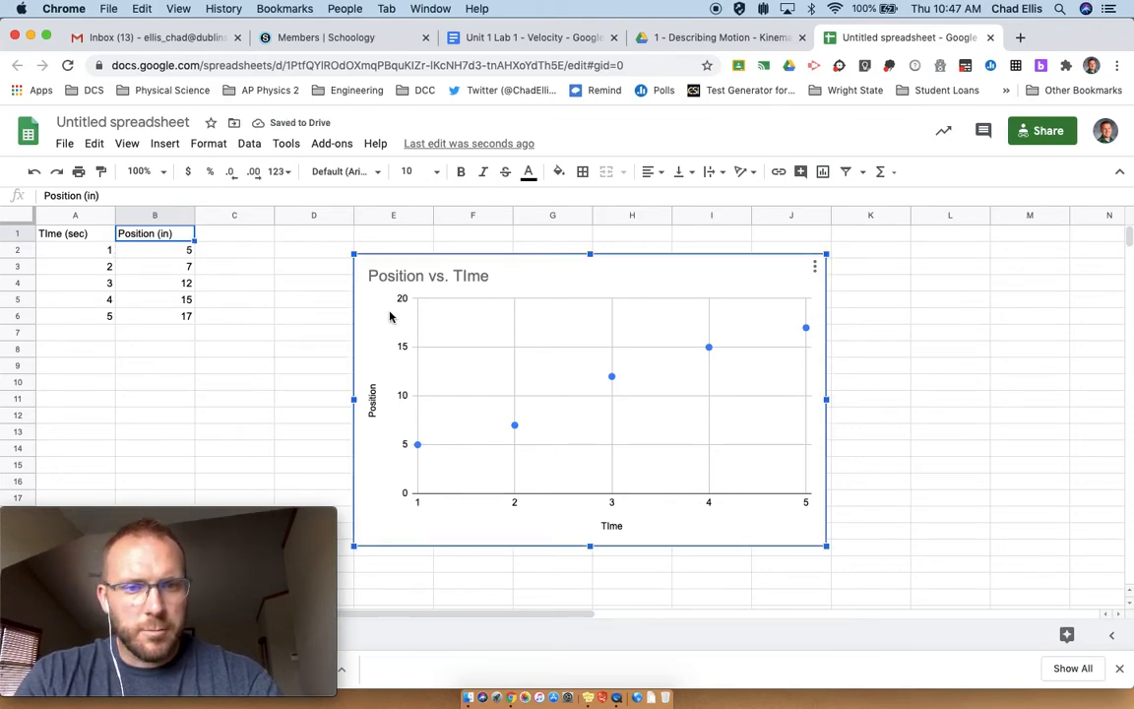
key(Delete)
Step: Insert a new scatter chart from A1:B6 and move it to the right of the data
drag(93, 235, 185, 315)
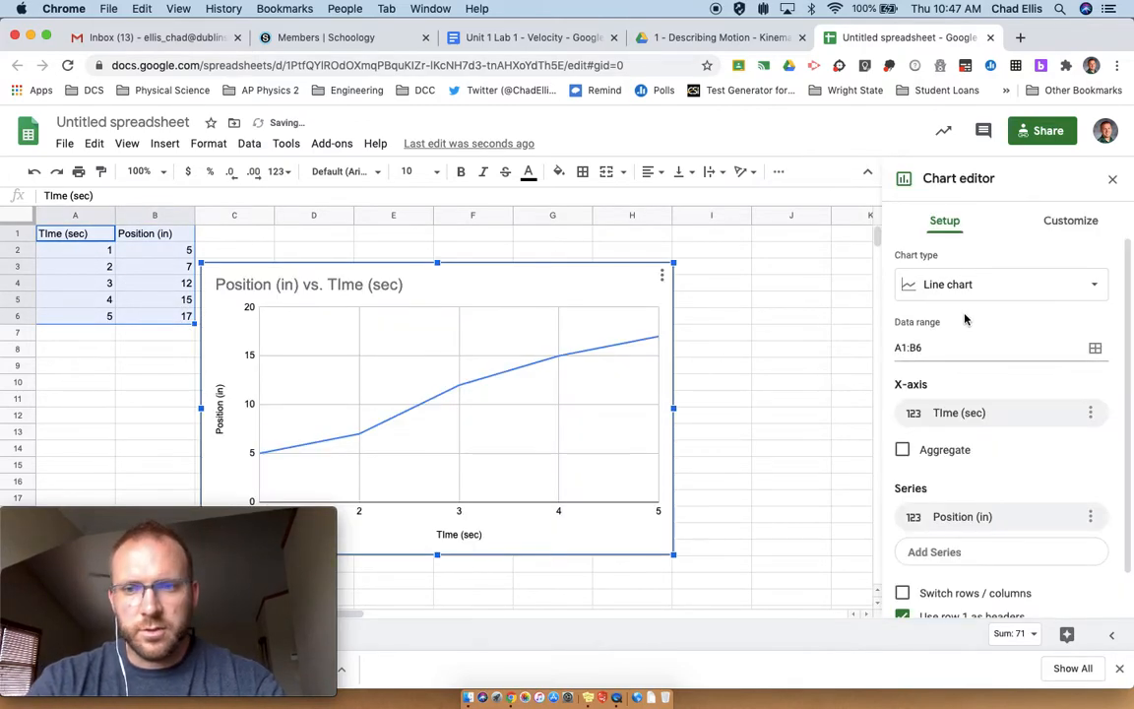
click(972, 288)
scroll(1000, 472, down, 5)
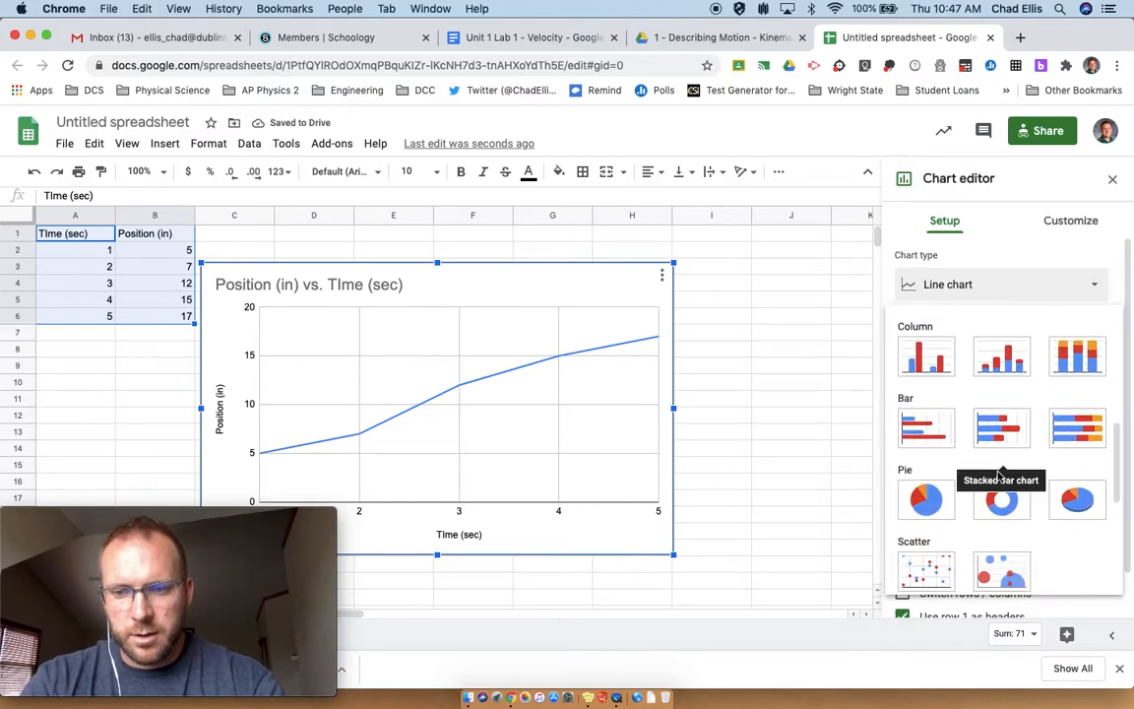
click(930, 566)
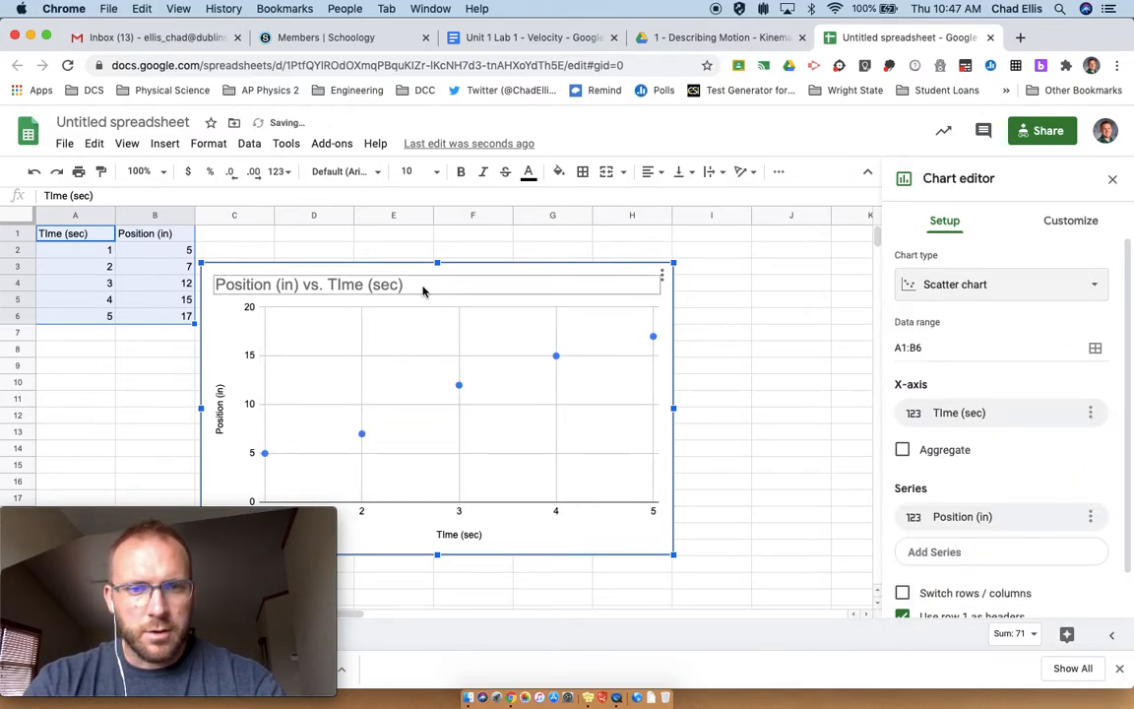
drag(433, 278, 639, 263)
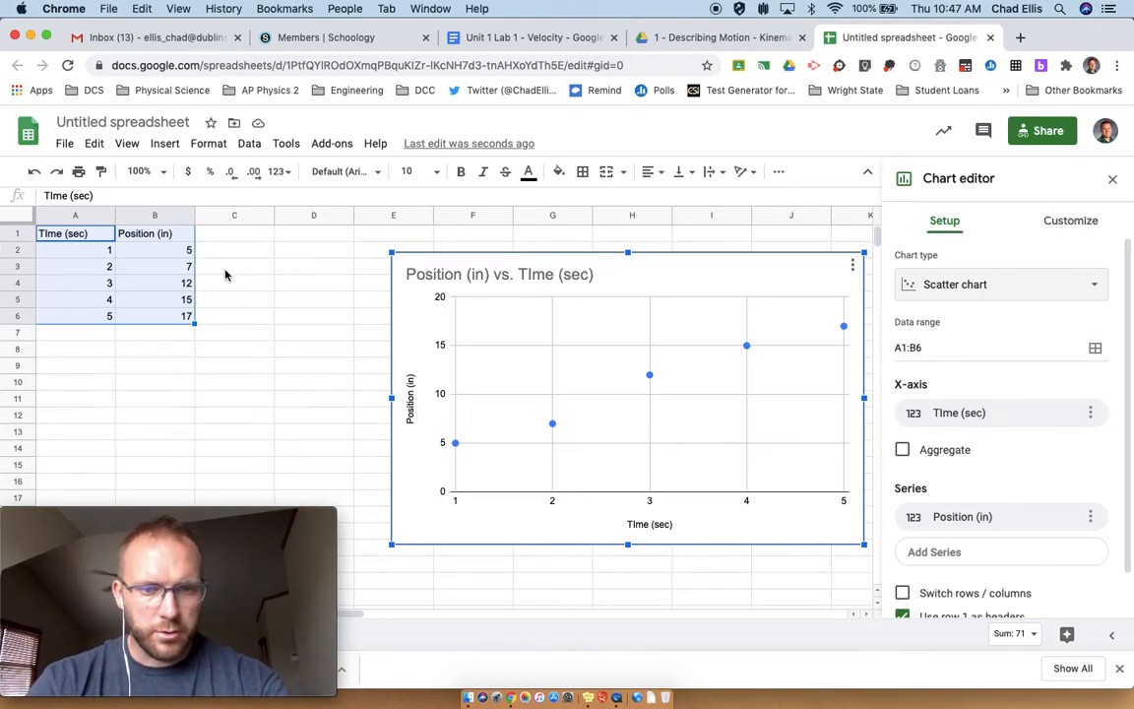
click(229, 239)
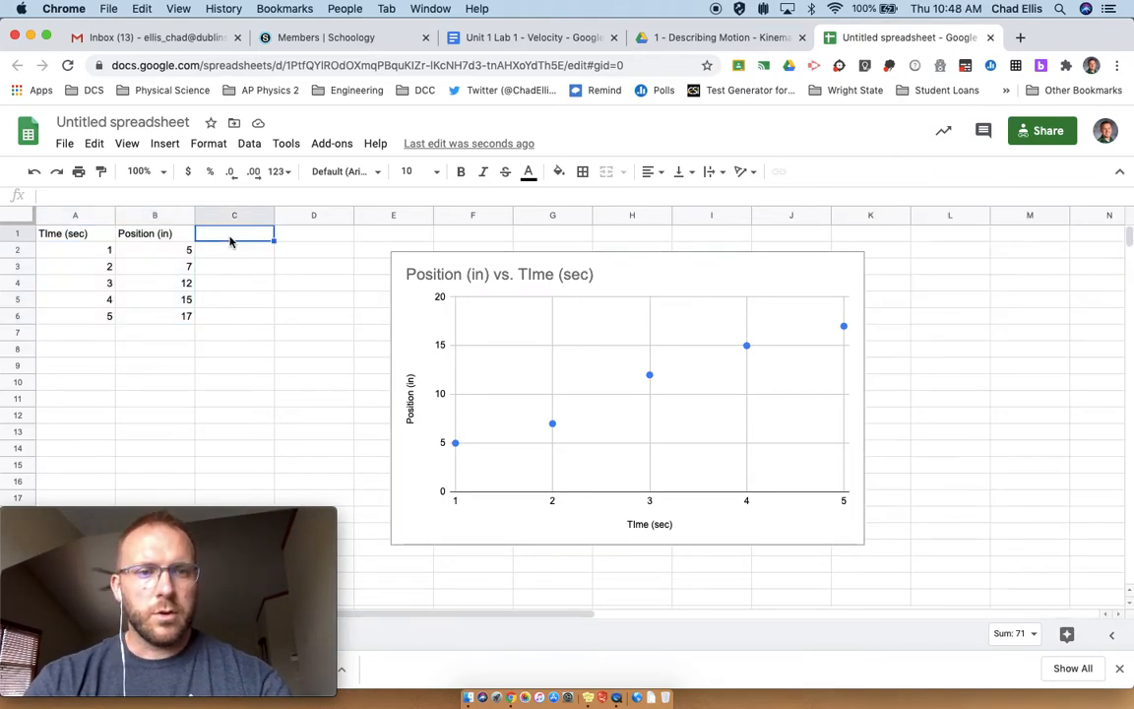
Step: Rename the B1 header to Position A (in)
click(167, 235)
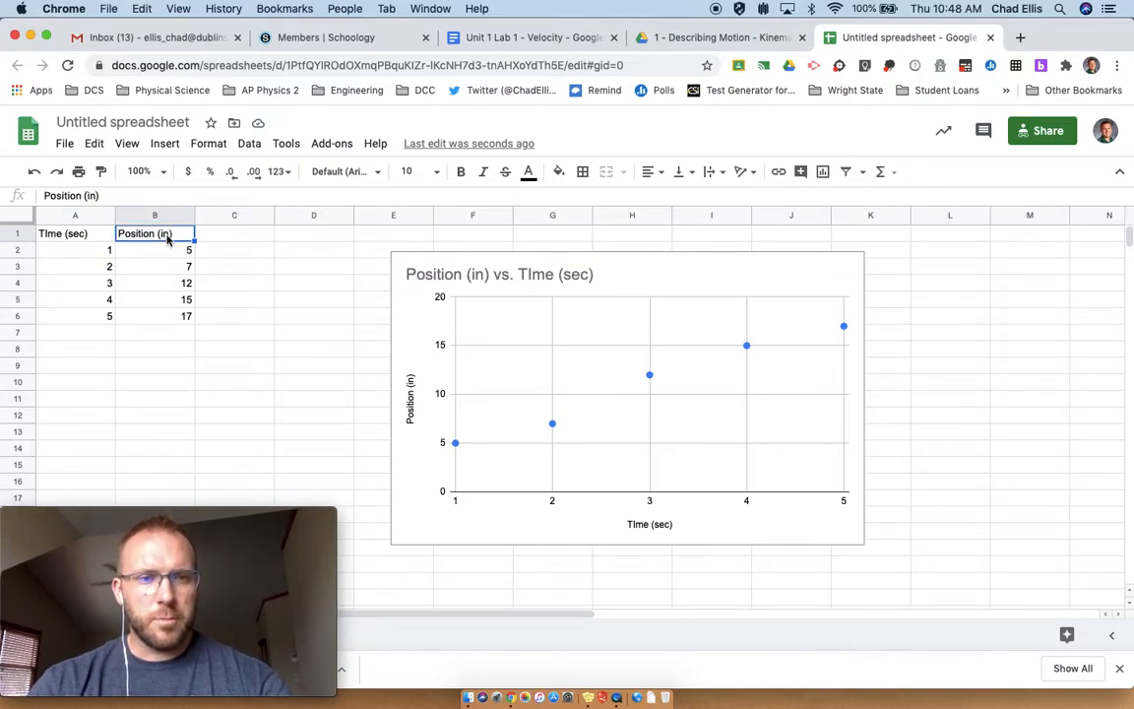
double_click(159, 233)
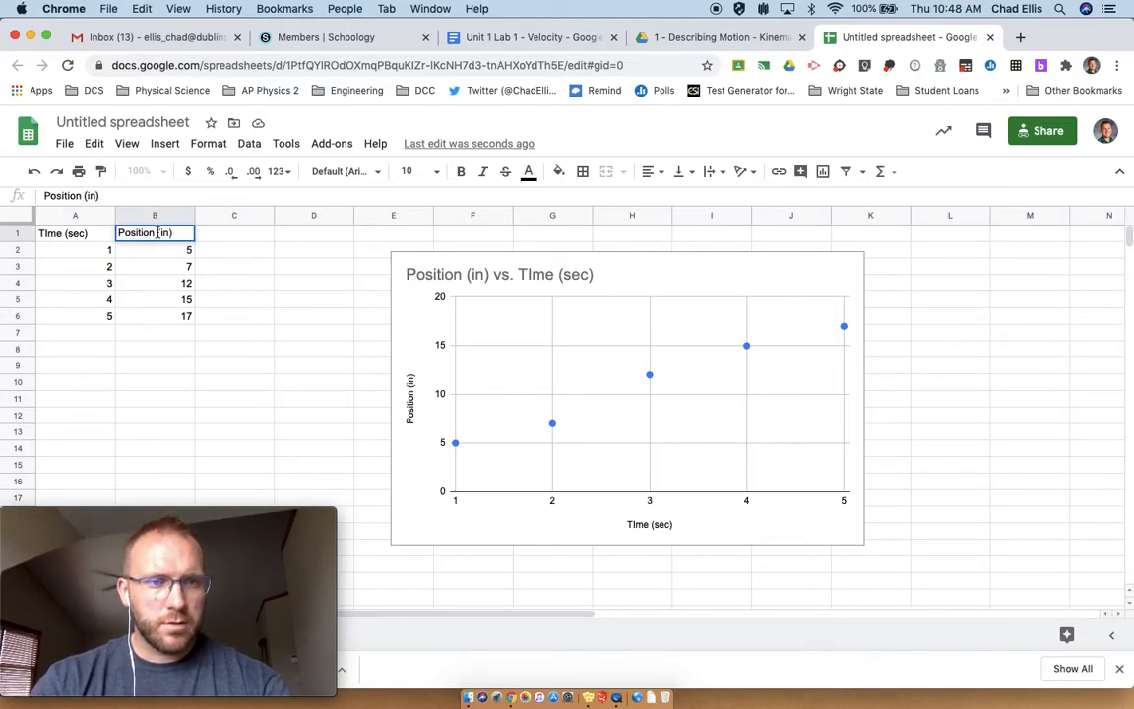
text(1)
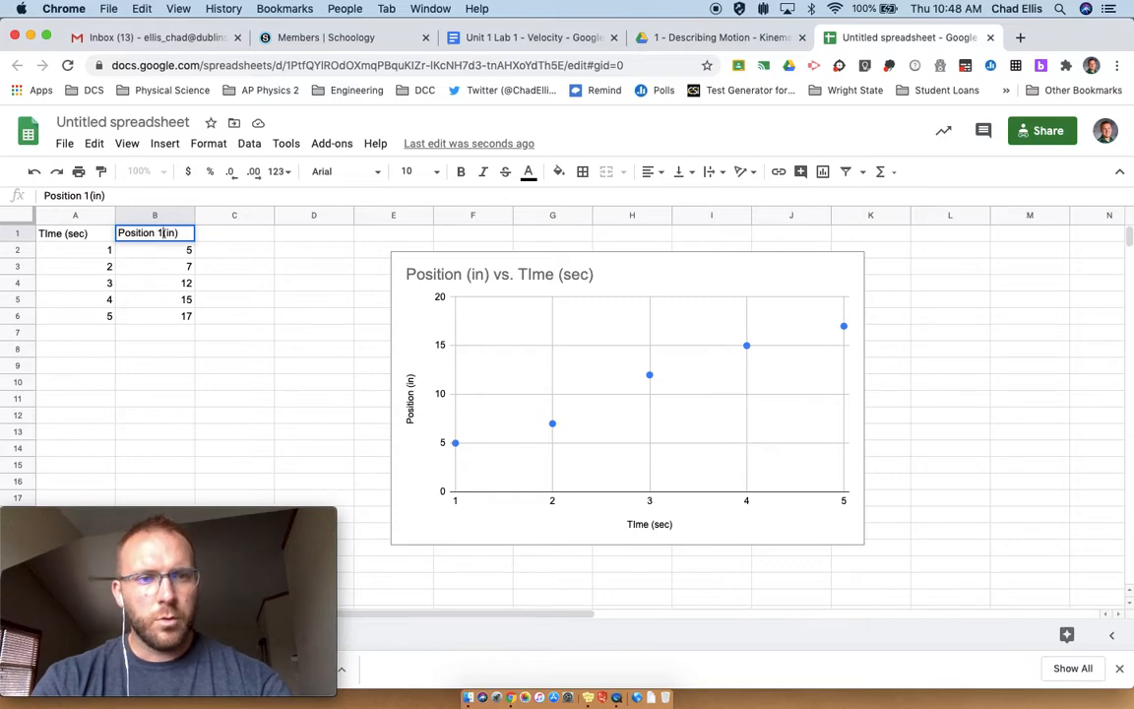
key(BackSpace)
text(A)
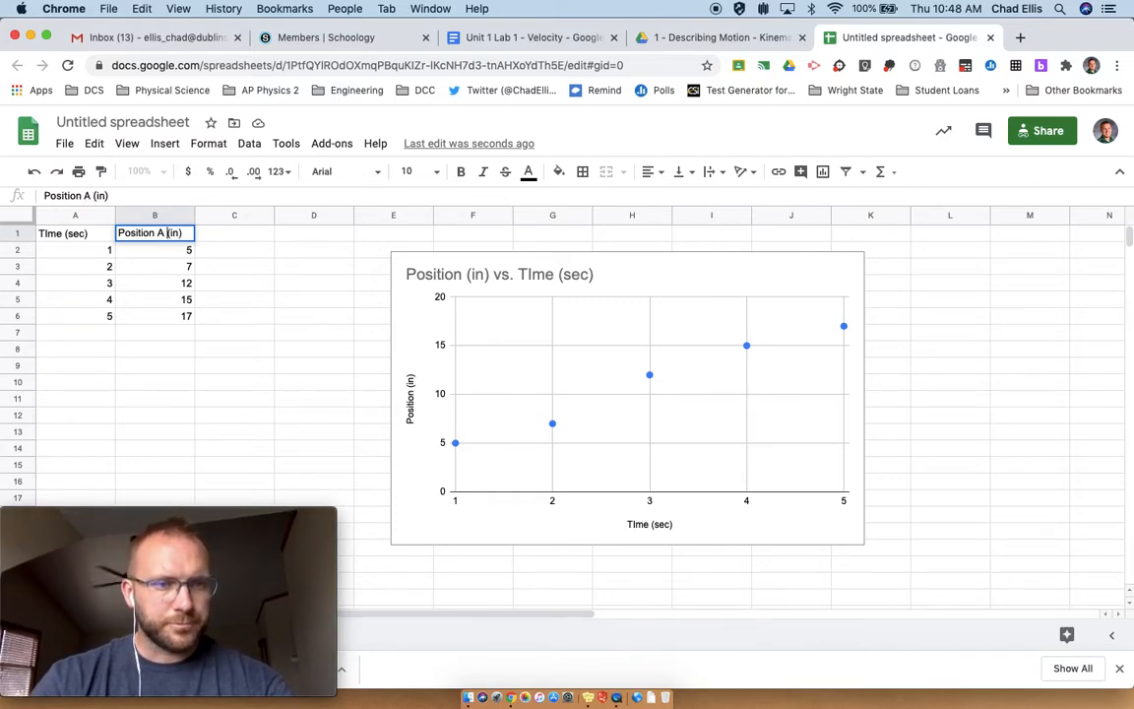
click(223, 238)
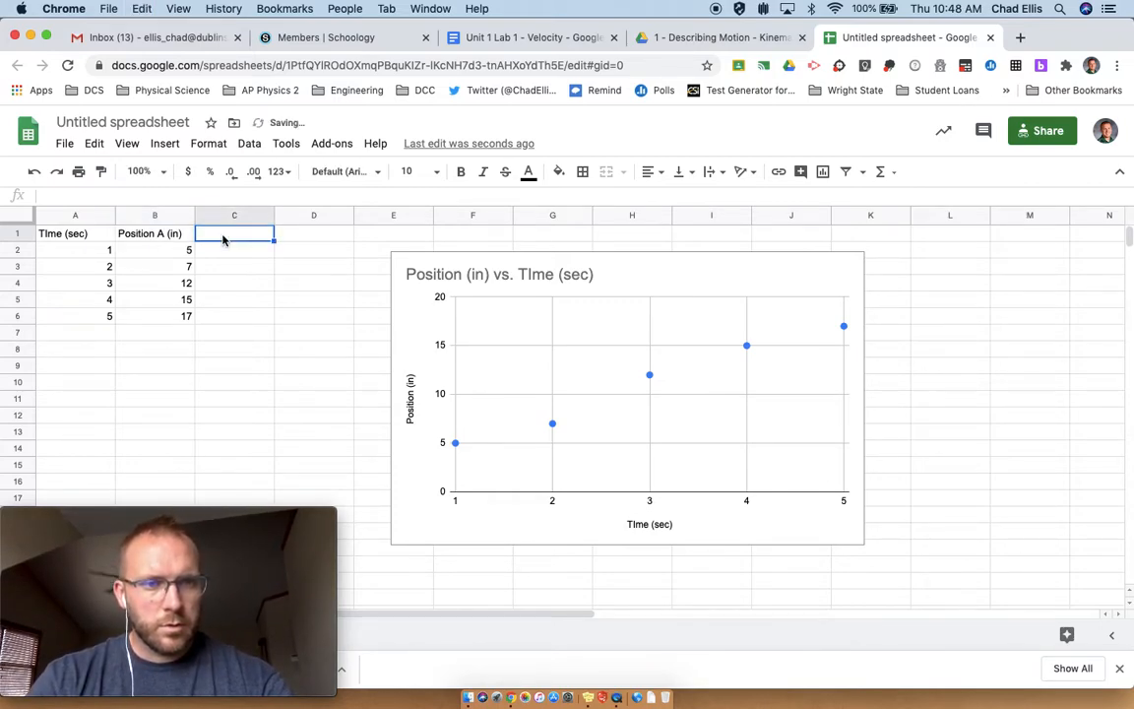
text(4/5 Block Join Code)
click(298, 240)
text(4/5 Block Join Code)
key(super+z)
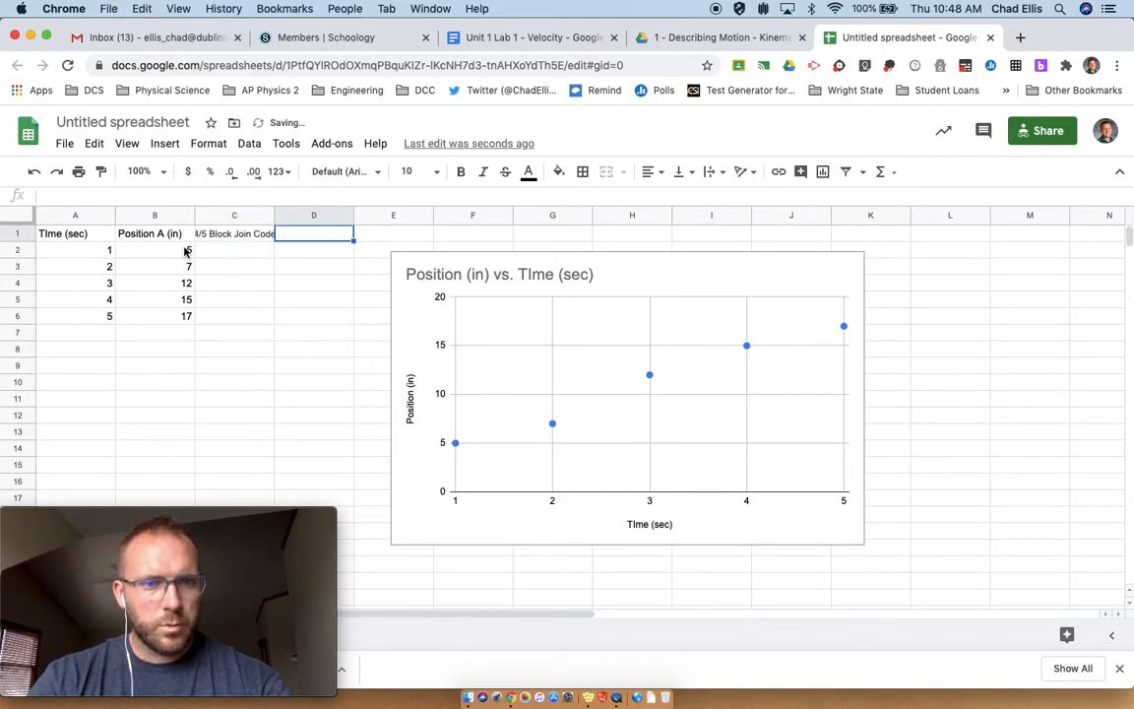
key(super+z)
Step: Copy the Position A (in) header into cells C1, D1 and E1
click(161, 236)
click(250, 235)
text(Position A (in))
click(298, 236)
text(Position A (in))
click(373, 237)
text(Position A (in))
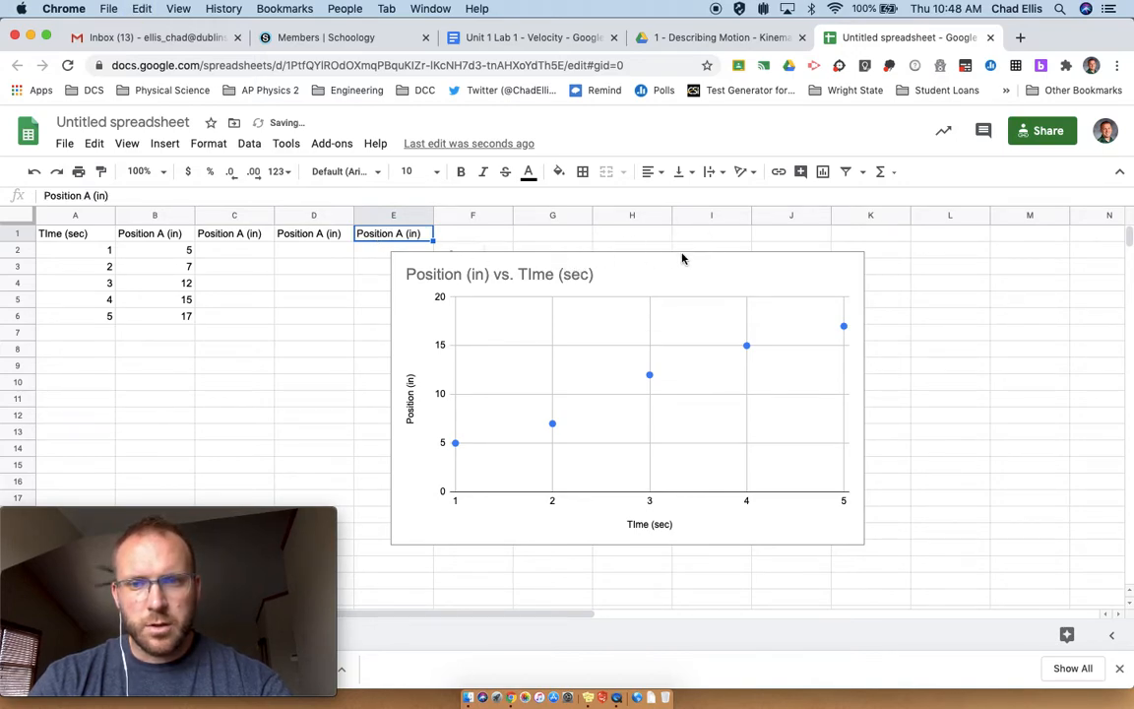
Step: Move the chart further right, clear of columns C through E
click(745, 266)
drag(745, 266, 859, 256)
Step: Rename the C1, D1 and E1 headers to Position B (in), Position C (in) and Position D (in)
click(240, 233)
double_click(236, 233)
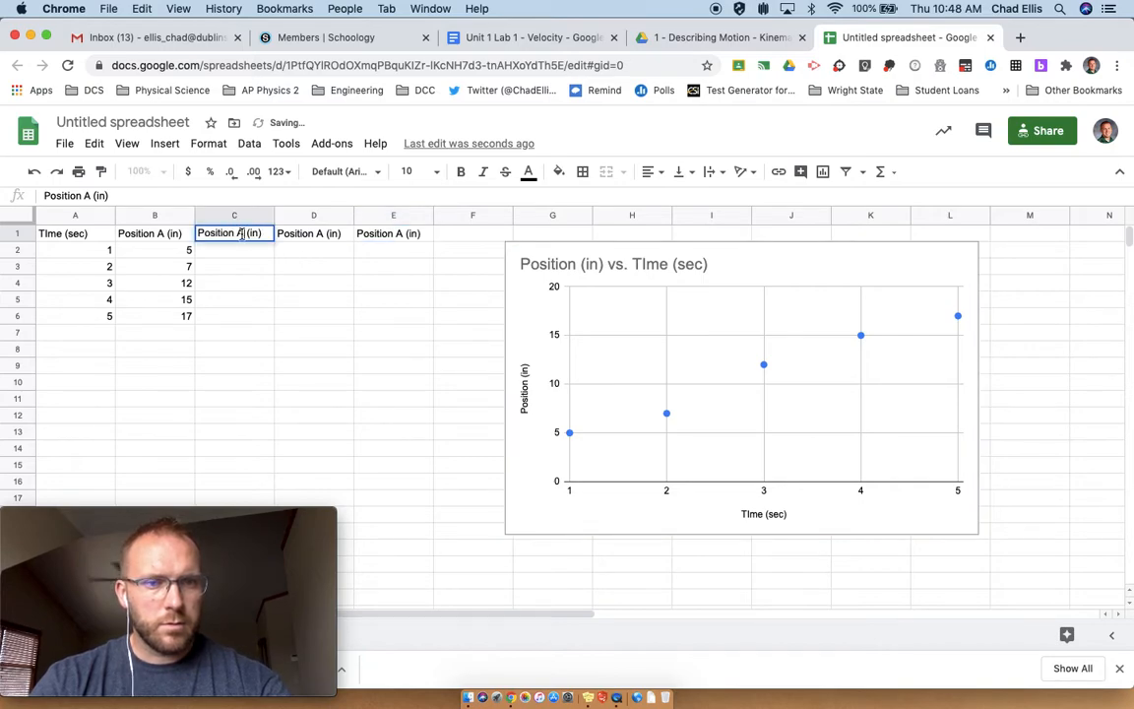
text(B)
double_click(321, 233)
text(C)
double_click(397, 233)
double_click(398, 232)
text(D)
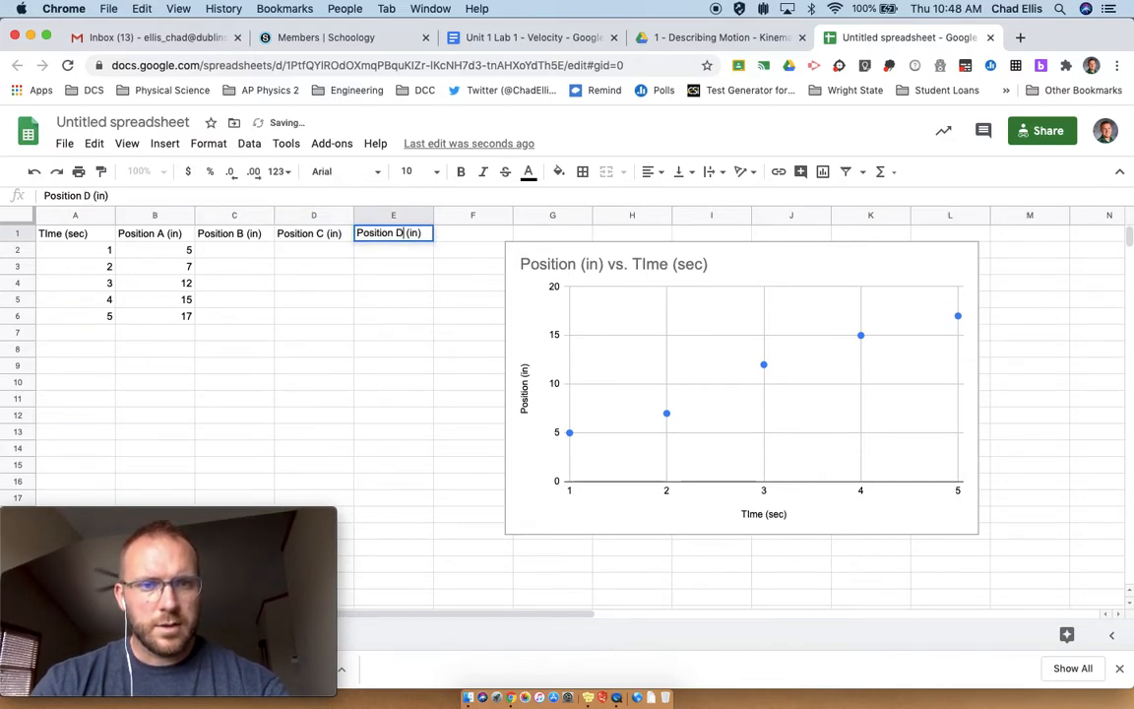
key(Return)
key(Left)
key(Left)
key(Left)
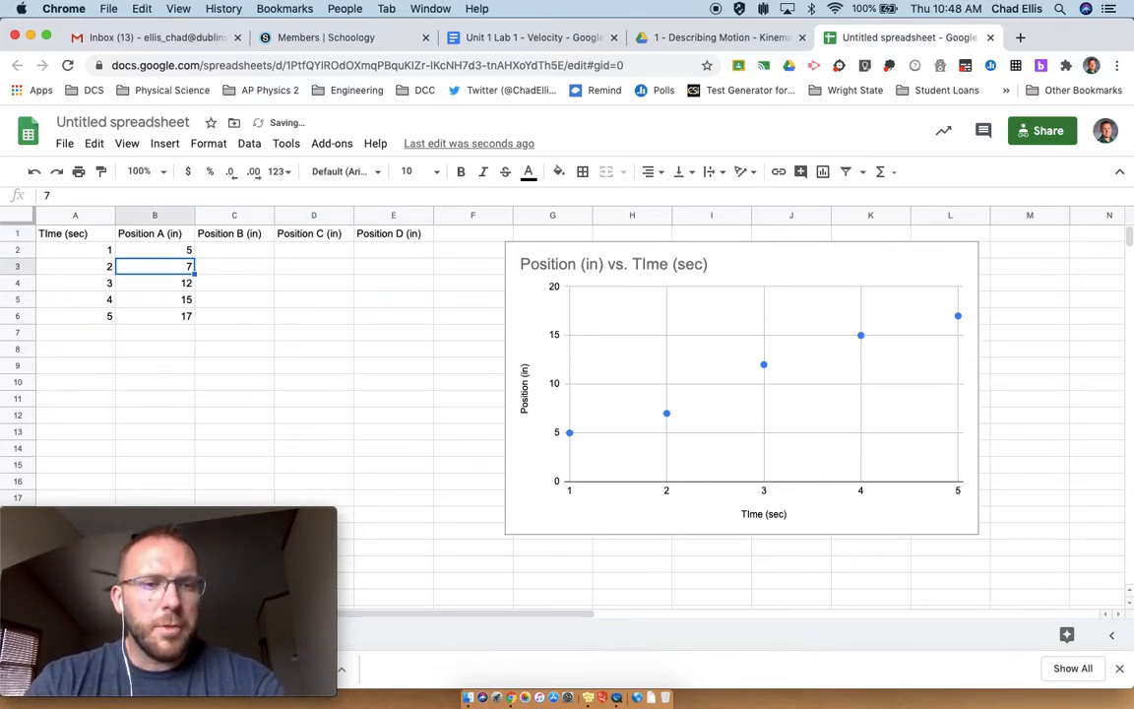
key(Down)
key(Down)
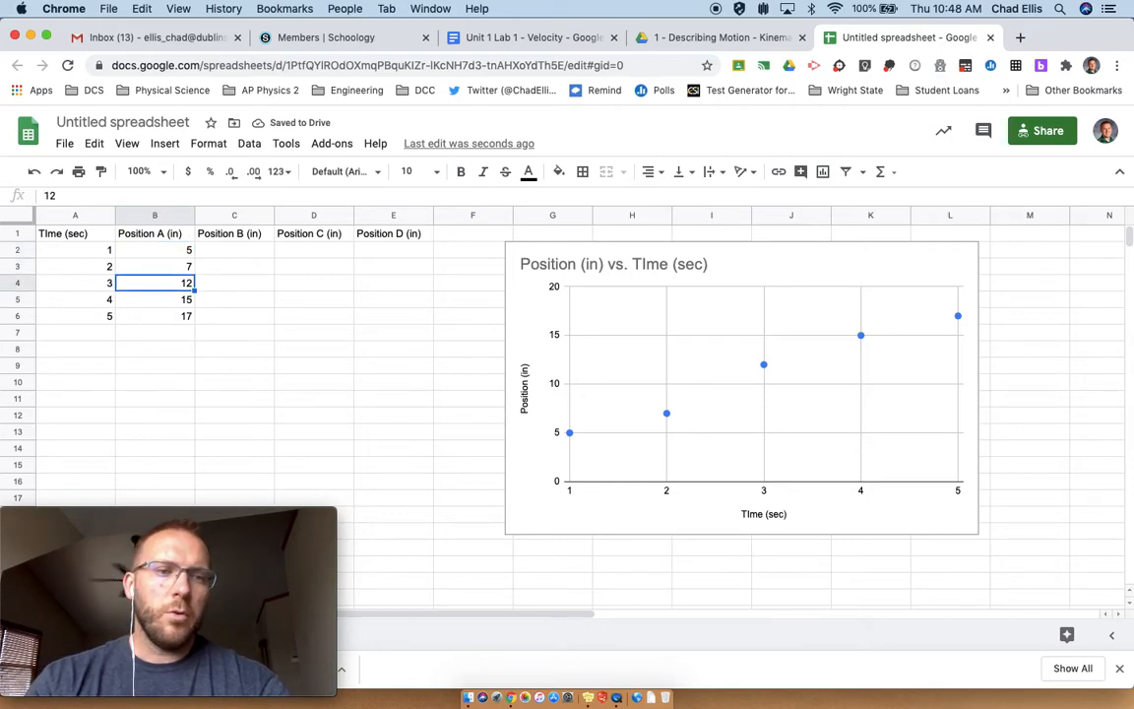
key(Up)
click(88, 216)
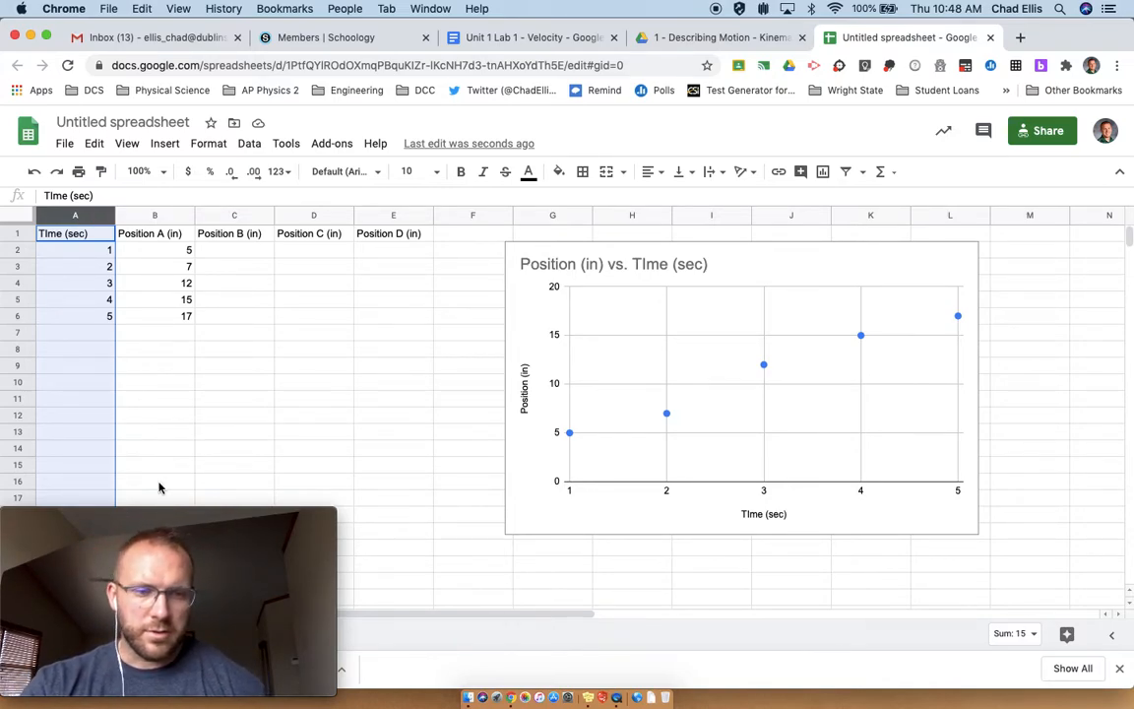
mouse_move(165, 529)
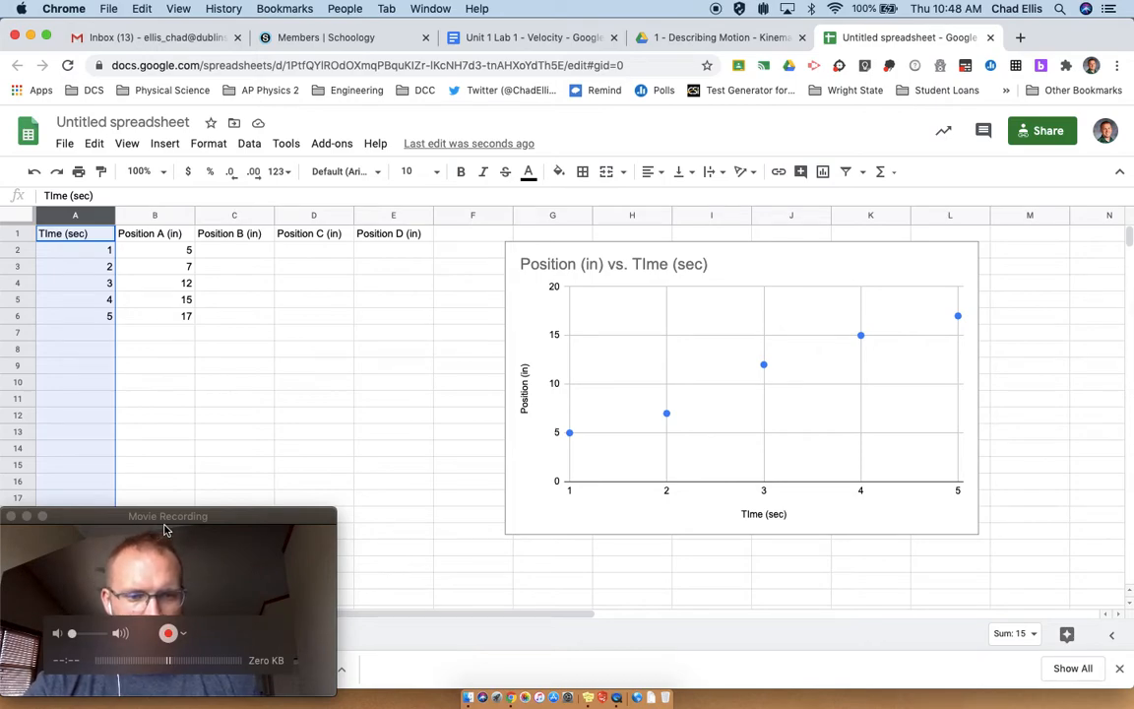
click(254, 417)
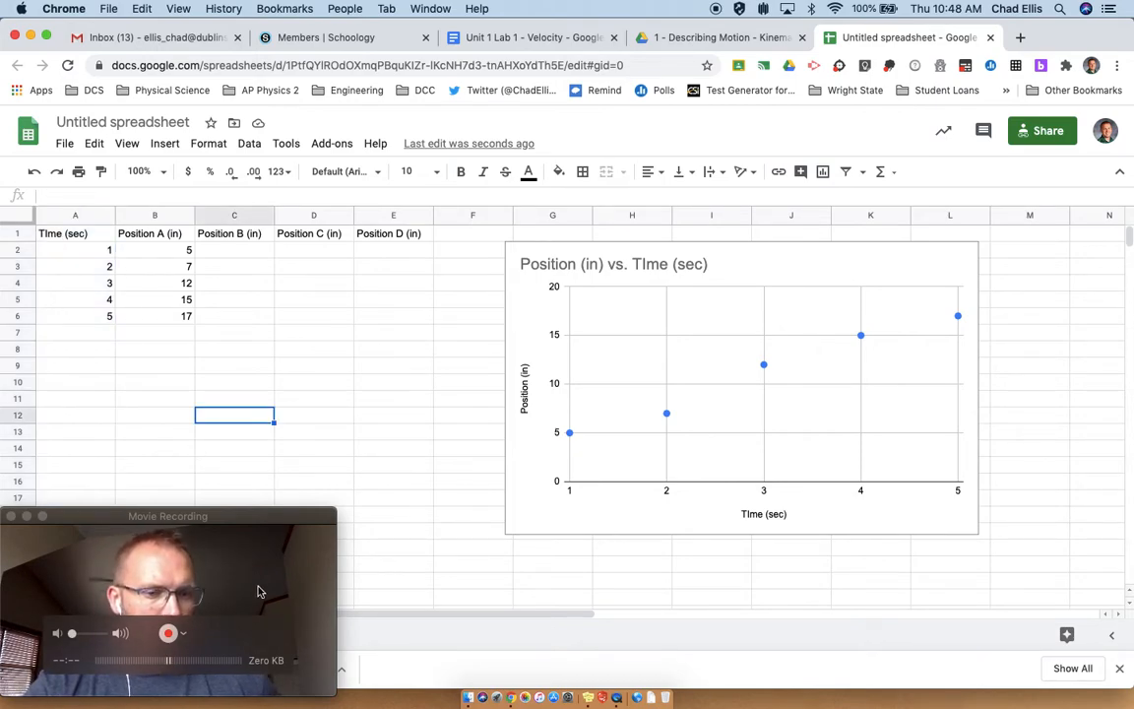
click(258, 591)
click(456, 535)
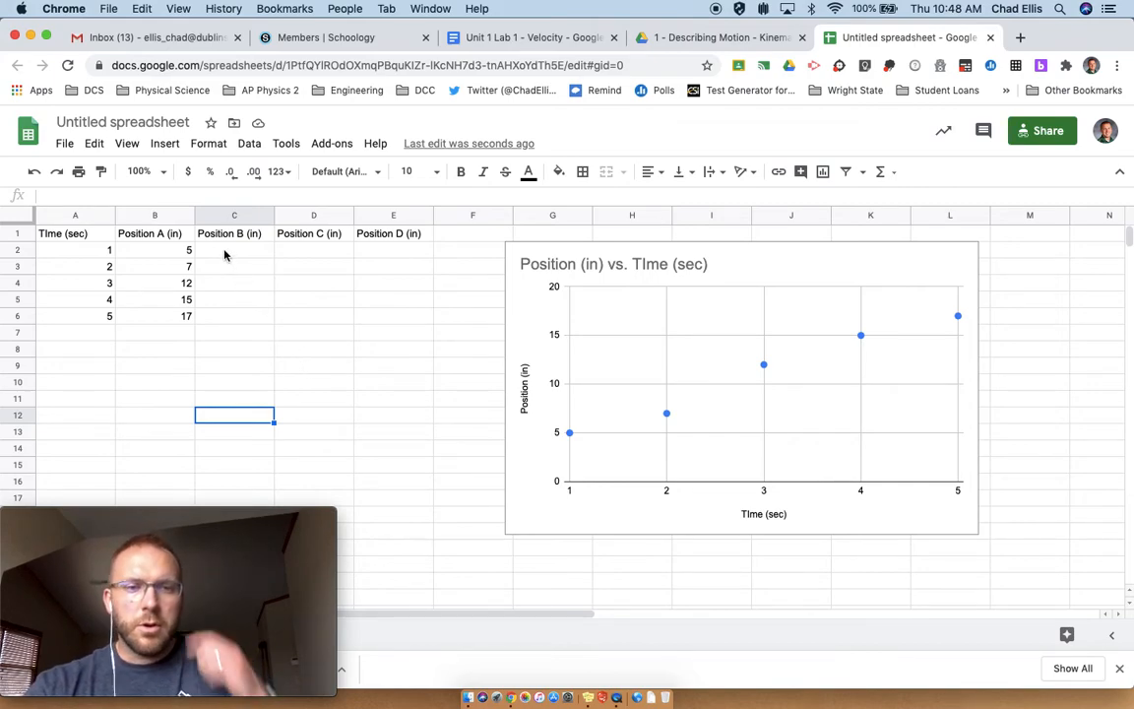
drag(167, 248, 169, 321)
key(cmd+c)
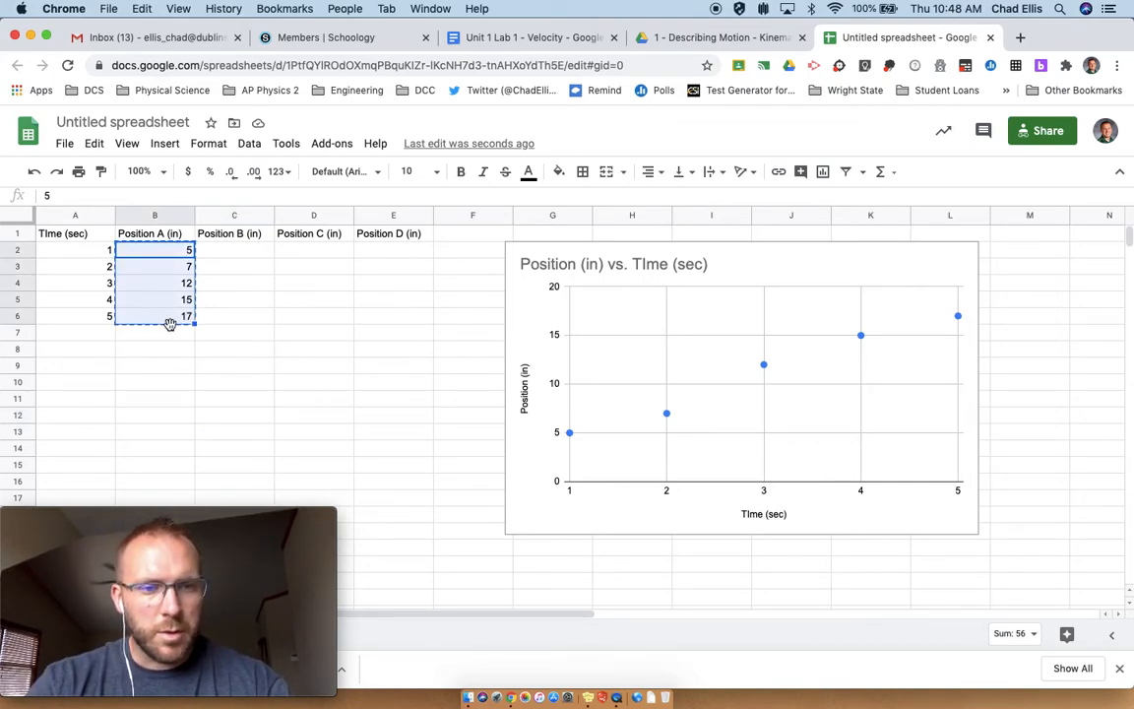
click(225, 331)
key(cmd+z)
click(227, 332)
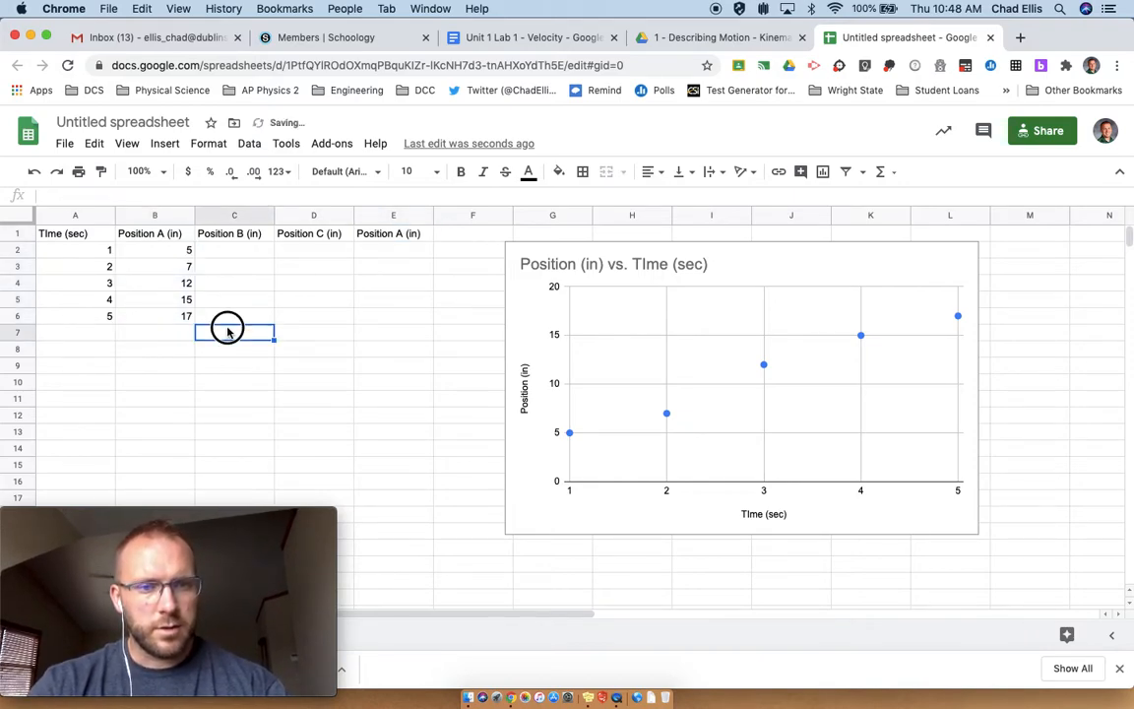
key(cmd+y)
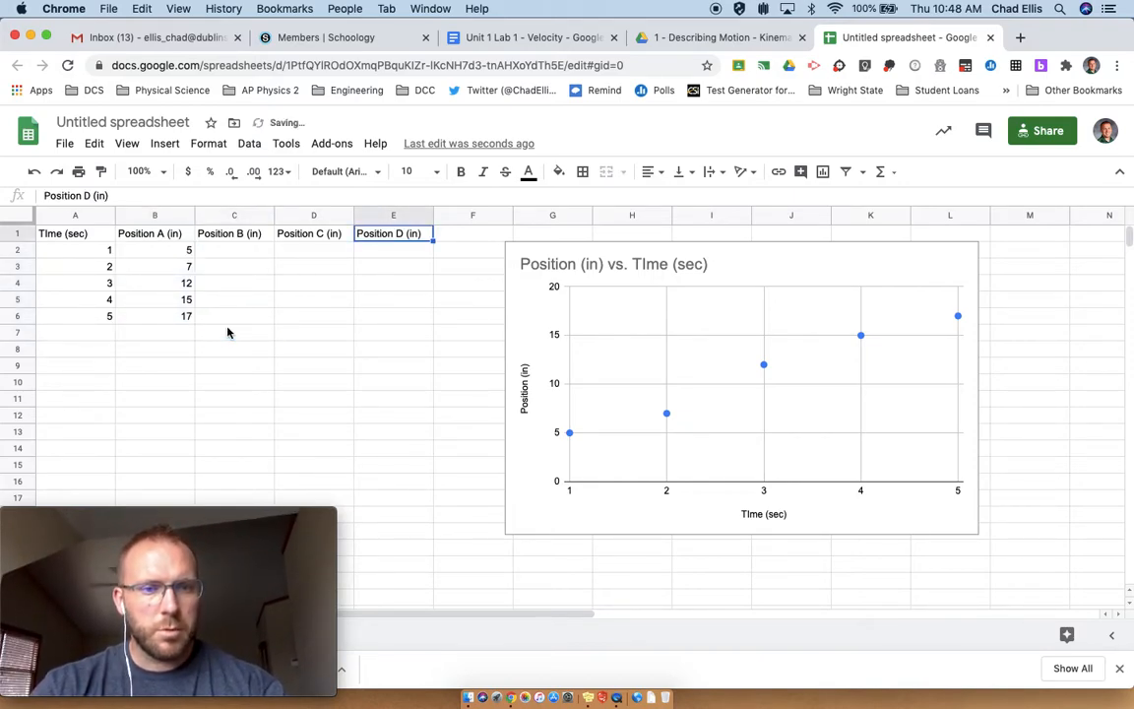
Step: Enter Position B values 5, 6, 7, 8 and 9 in cells C7 through C11
click(227, 331)
text(5)
key(Return)
text(6)
key(Return)
text(7)
key(Return)
text(8)
key(Return)
text(9)
key(Return)
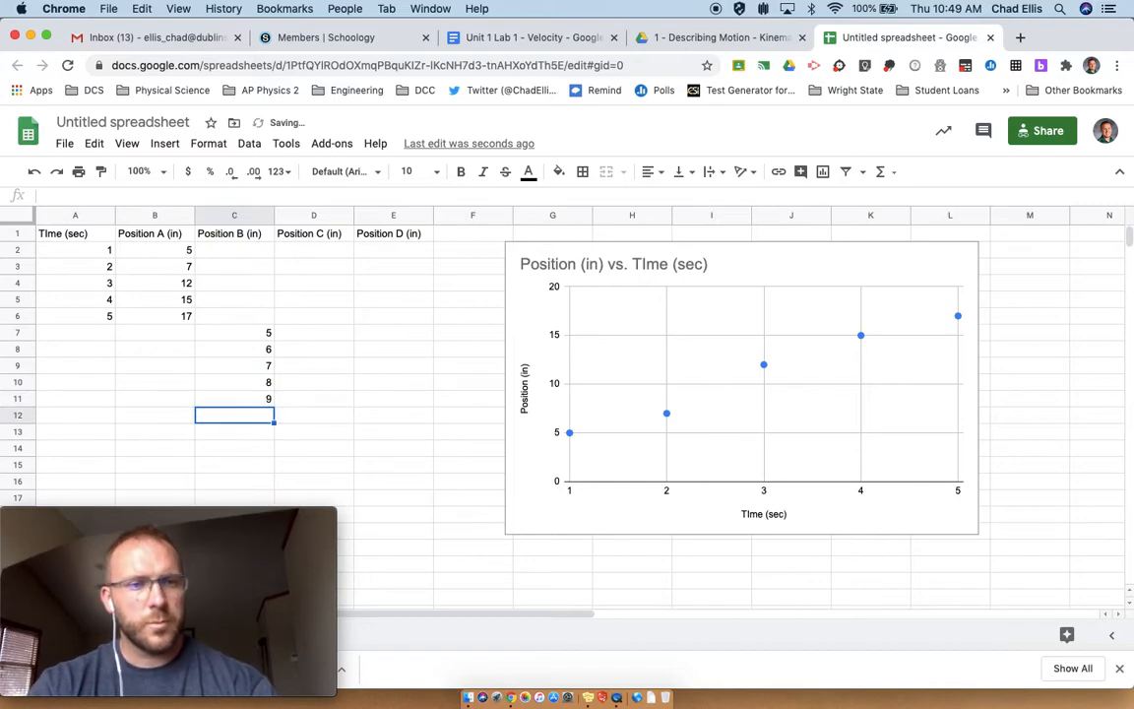
Step: Enter times 2, 4, 5, 6 and 7 in cells A7 through A11
click(94, 333)
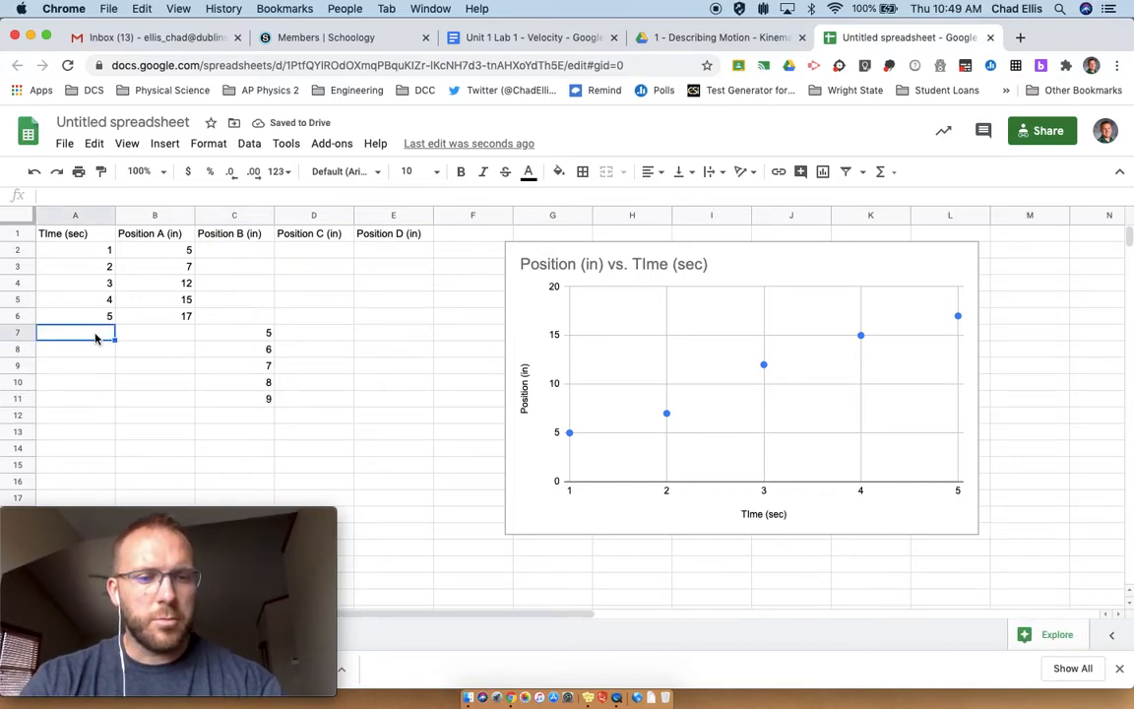
text(2)
key(Return)
text(4)
key(Return)
text(5)
key(Return)
text(6)
key(Return)
text(7)
key(Return)
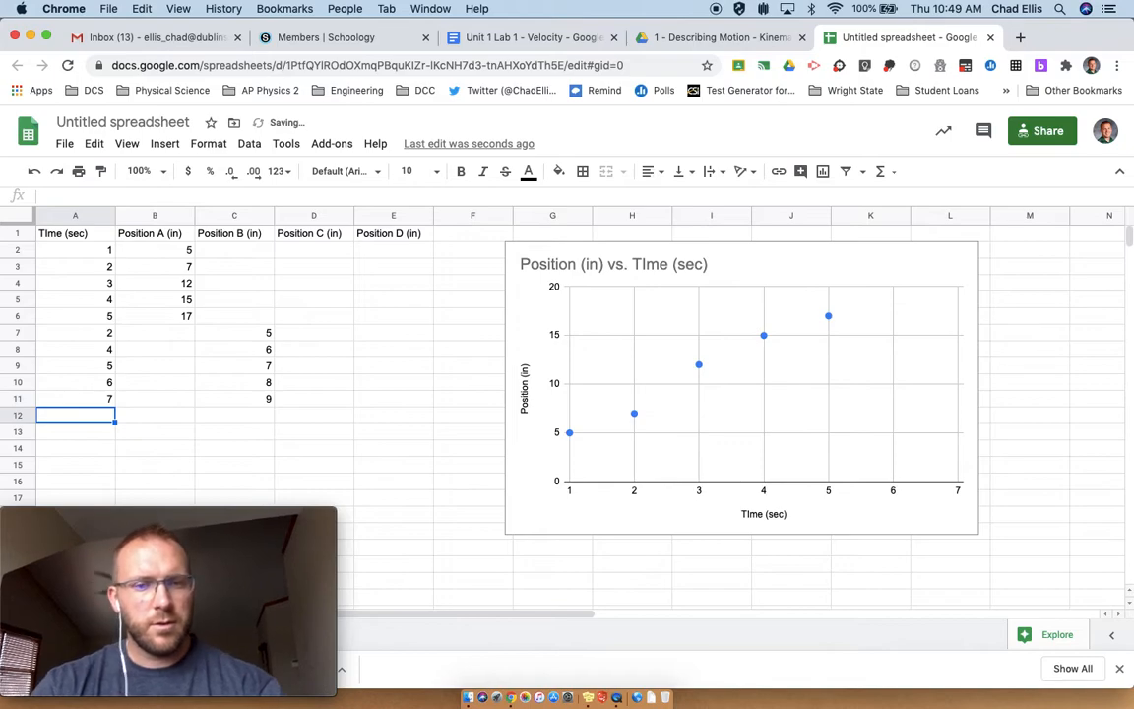
click(86, 339)
drag(170, 340, 146, 400)
click(116, 332)
drag(88, 331, 82, 398)
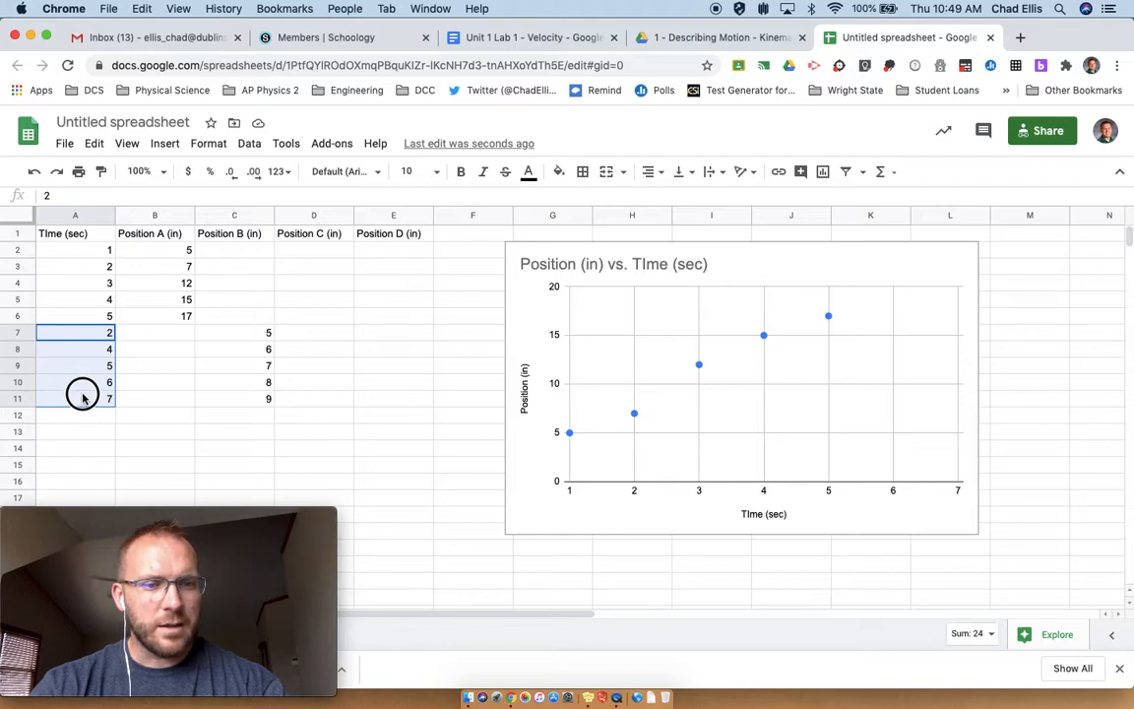
click(68, 332)
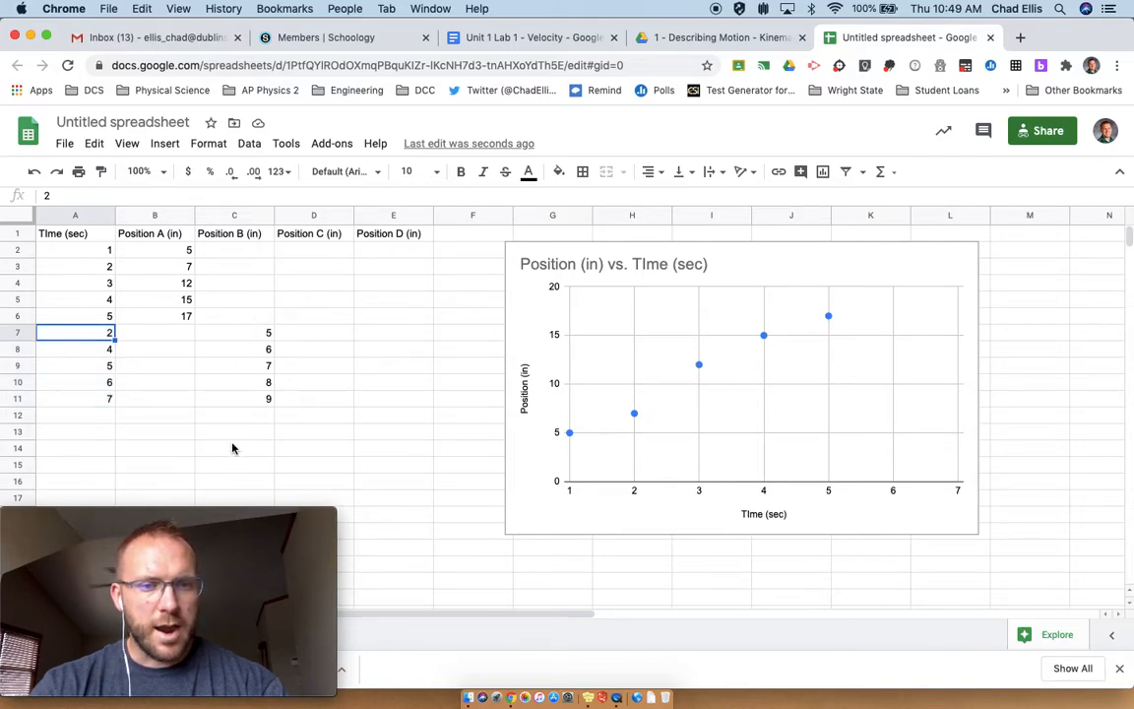
click(217, 339)
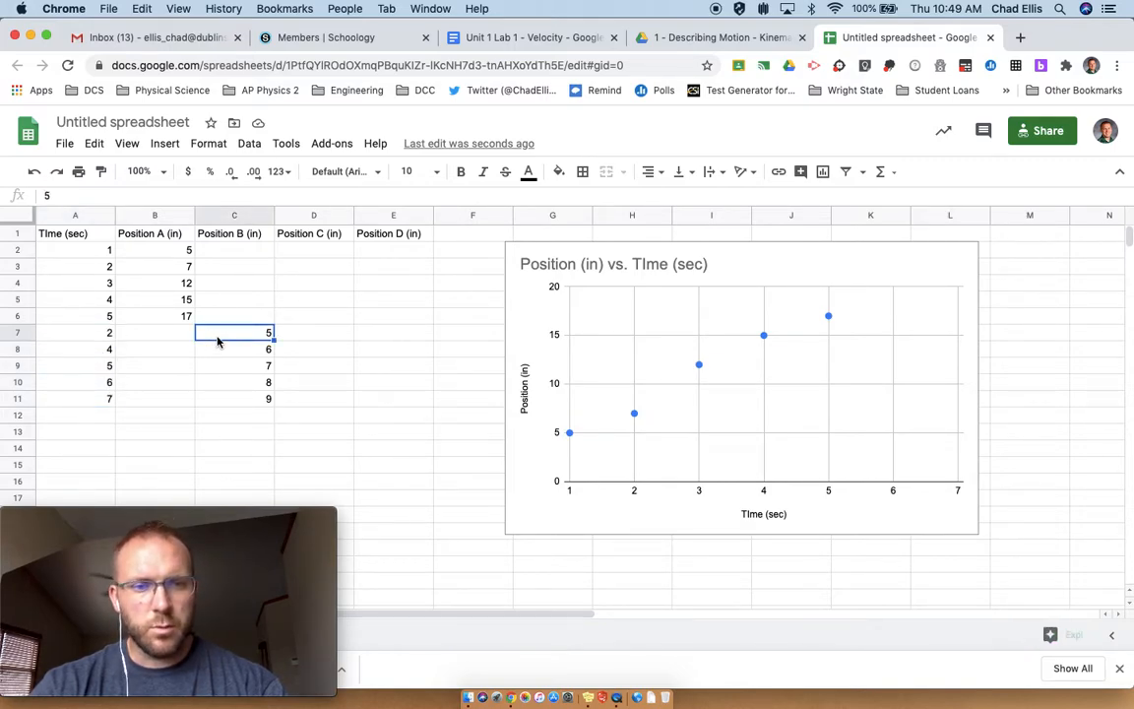
Step: Delete the existing Position vs. Time scatter chart
click(787, 256)
key(Delete)
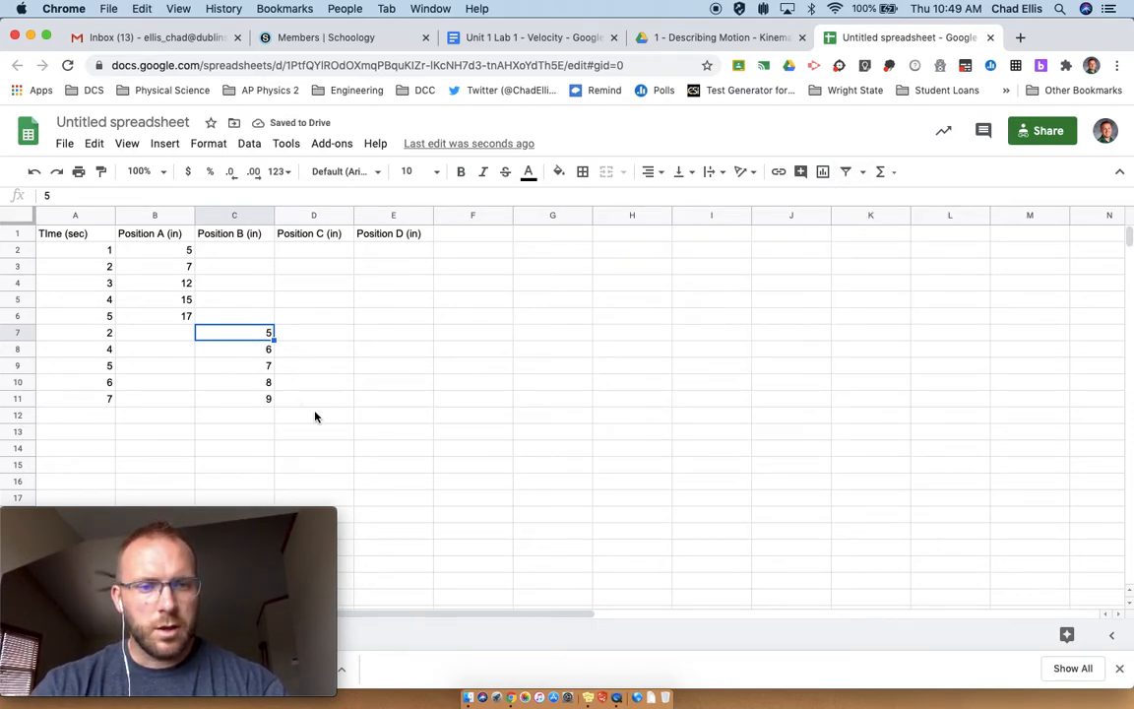
drag(240, 513, 1019, 30)
drag(972, 8, 659, 21)
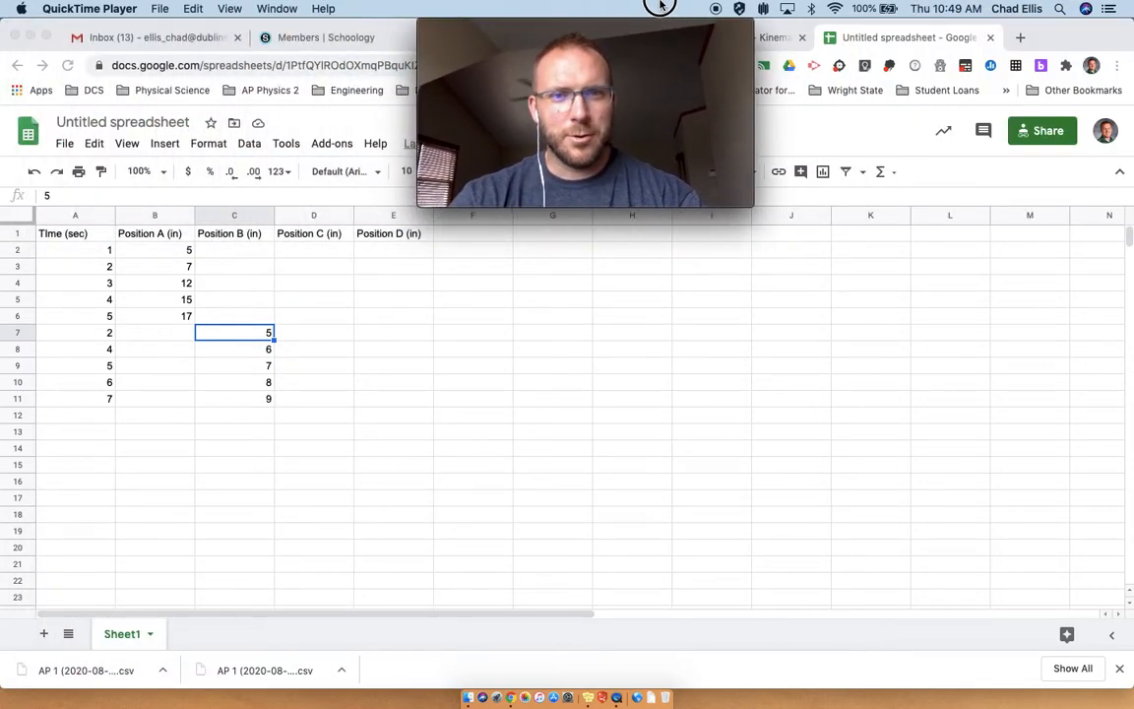
click(85, 423)
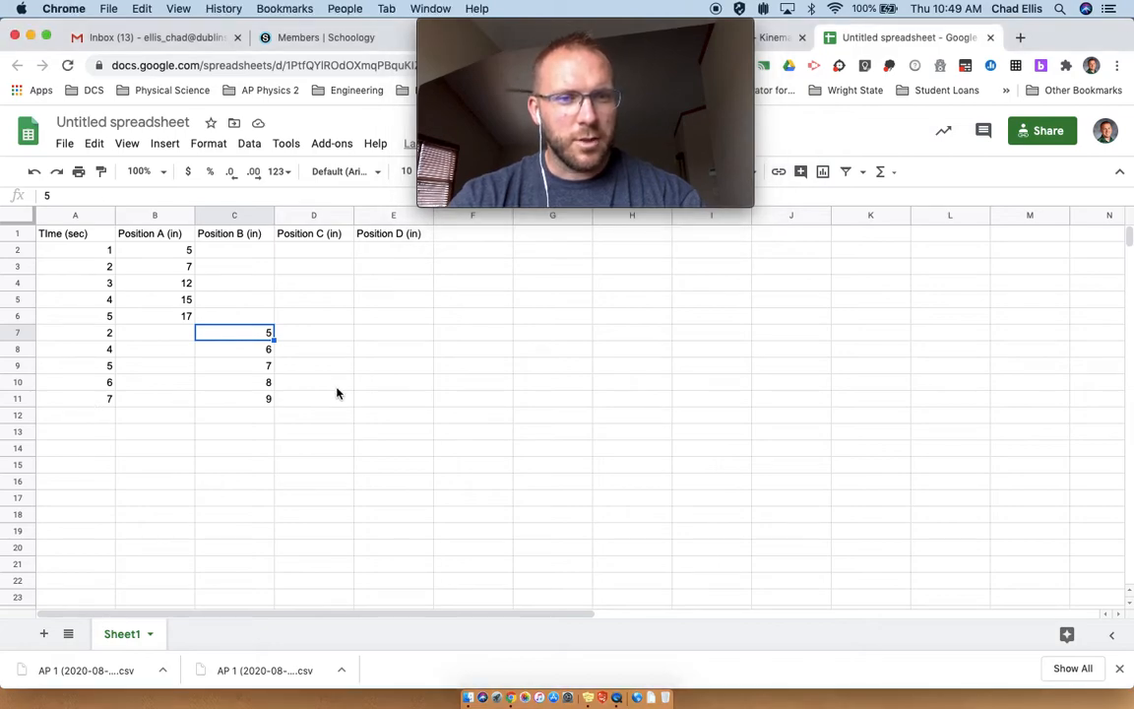
Step: Enter Position C values 10, 11, 12 and 13 in cells D12 through D15
click(313, 399)
click(316, 421)
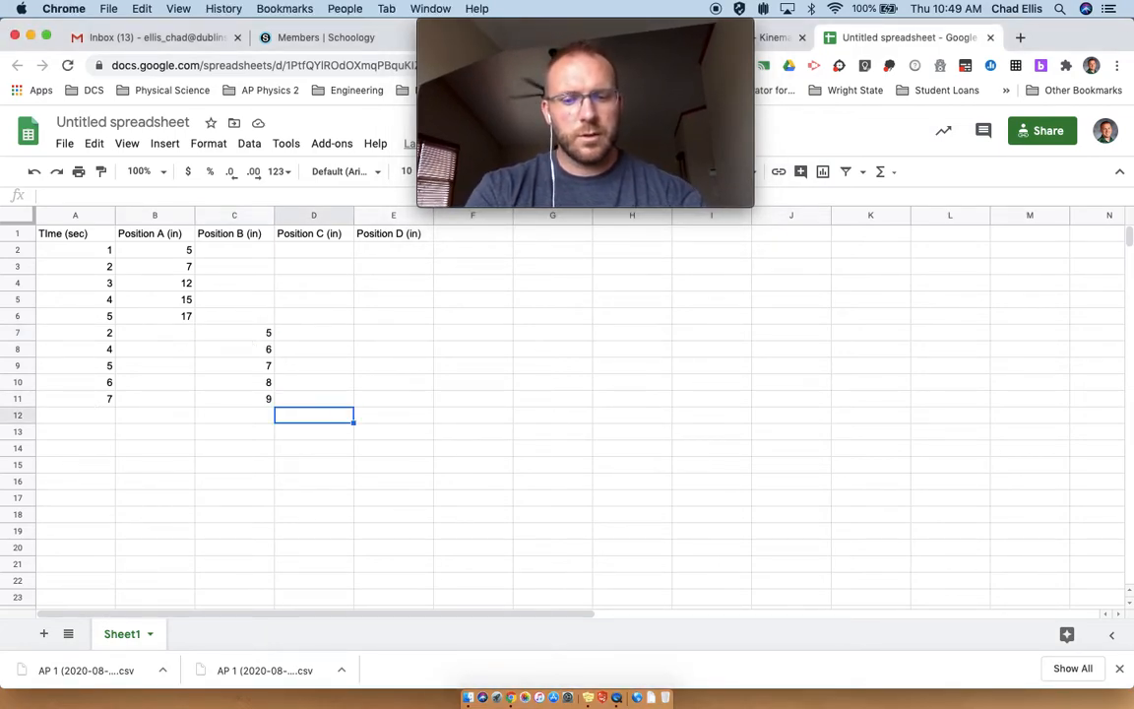
text(10)
key(Return)
text(122)
key(Return)
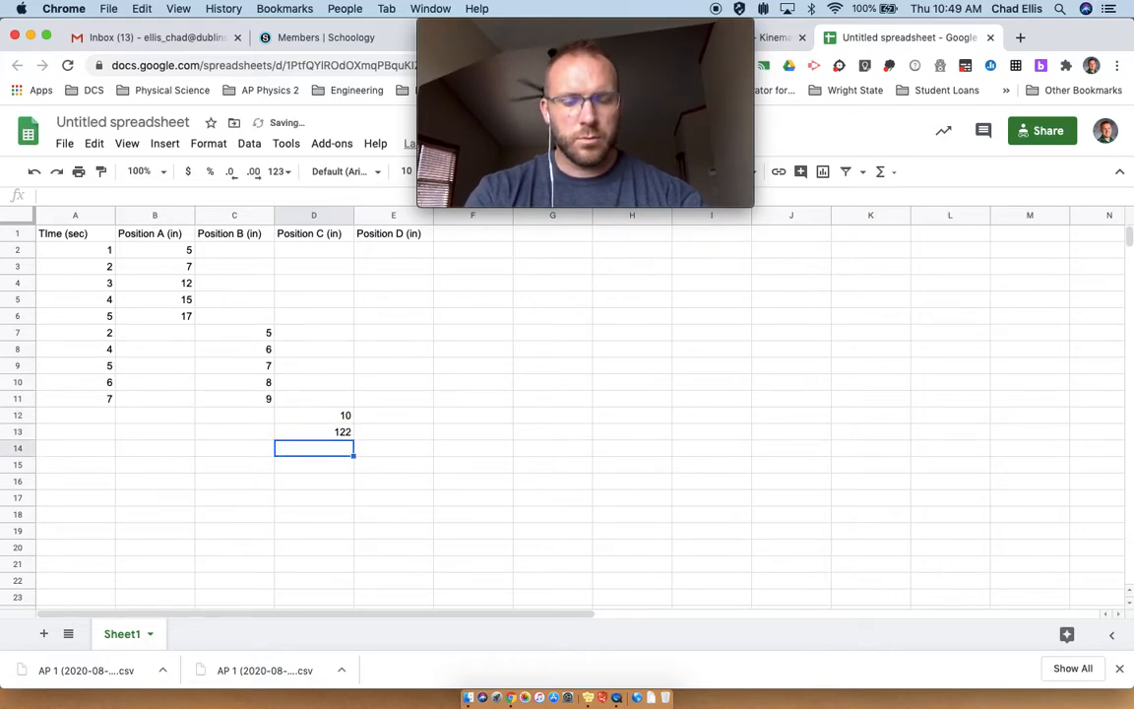
key(Up)
text(11)
key(Return)
text(12)
key(Return)
text(13)
key(Return)
key(Down)
key(Up)
key(Up)
key(Up)
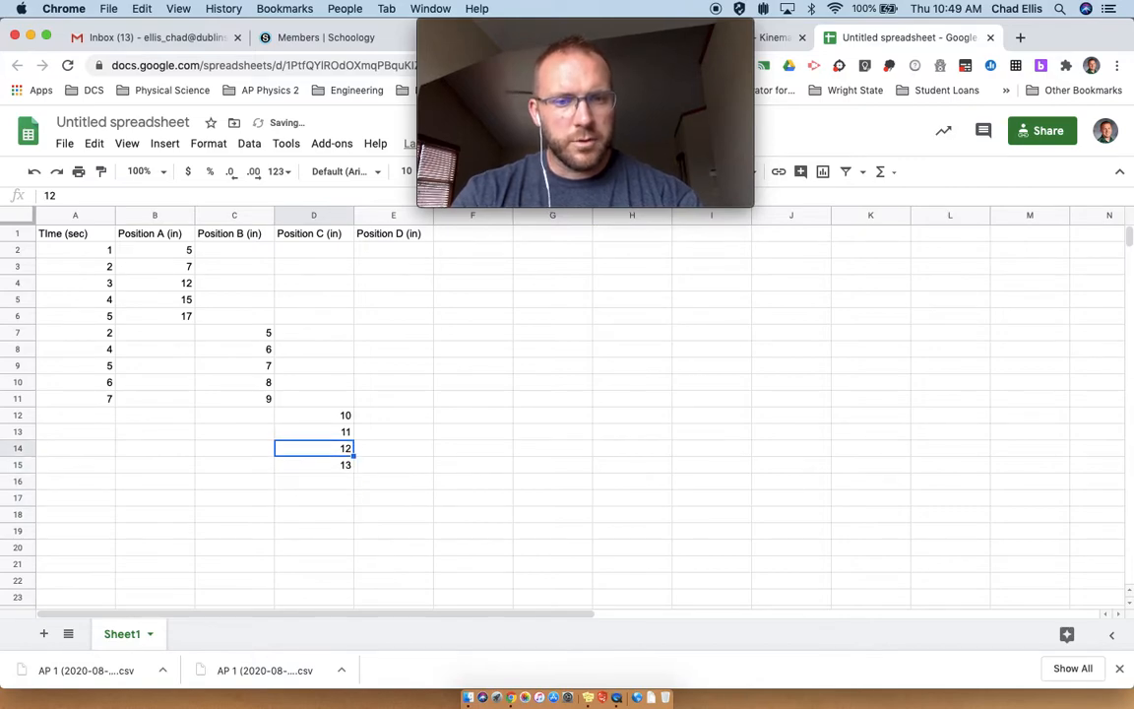
Step: Enter 5, 6, 7 and 8 in cells E16 through E19
key(Right)
key(Down)
key(Down)
text(5)
key(Return)
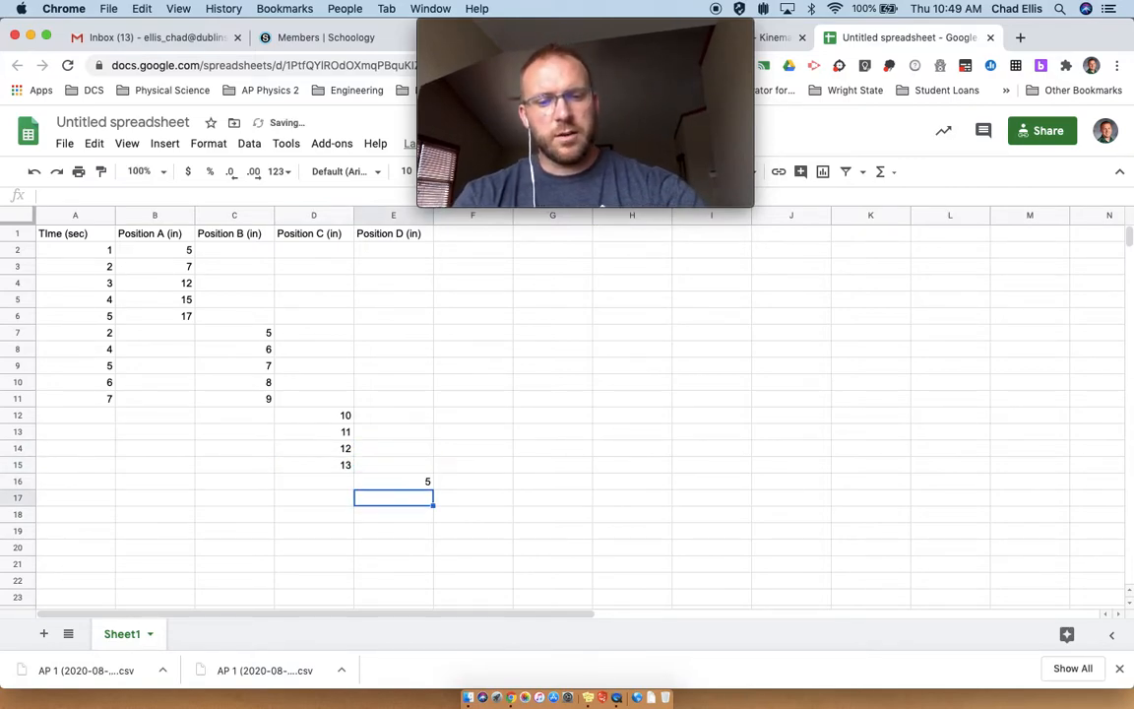
text(6)
key(Return)
text(7)
key(Return)
text(8)
key(Return)
Step: Set the Position D values in E16 through E19 to -5, -6, -7 and -8
key(Up)
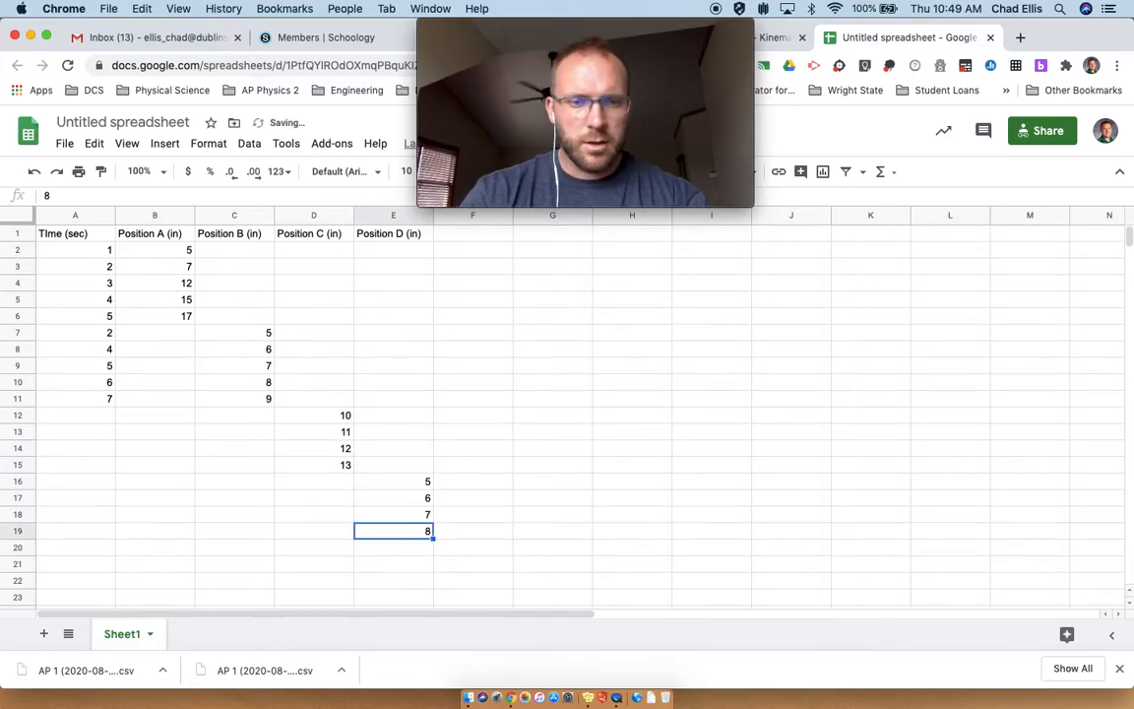
key(Up)
key(Up)
key(Up)
text(-5)
key(Return)
text(-6)
key(Return)
text(-7)
key(Return)
text(-8)
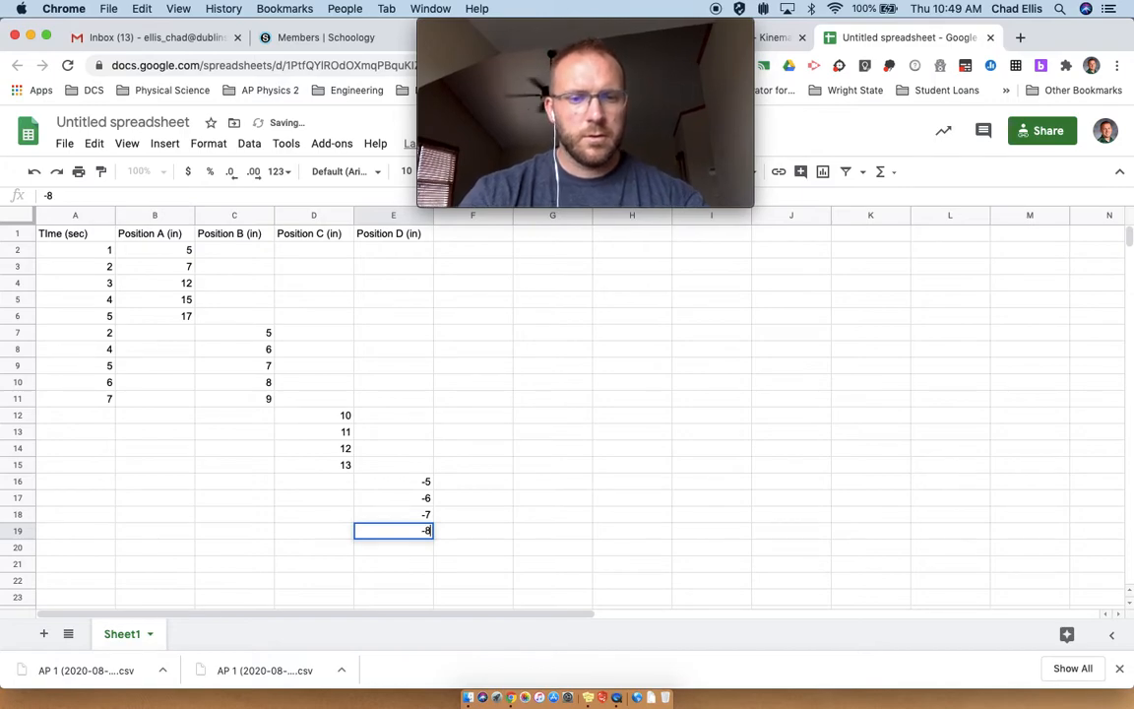
key(Return)
Step: Autofill the time series from A7:A11 down through A19
click(70, 417)
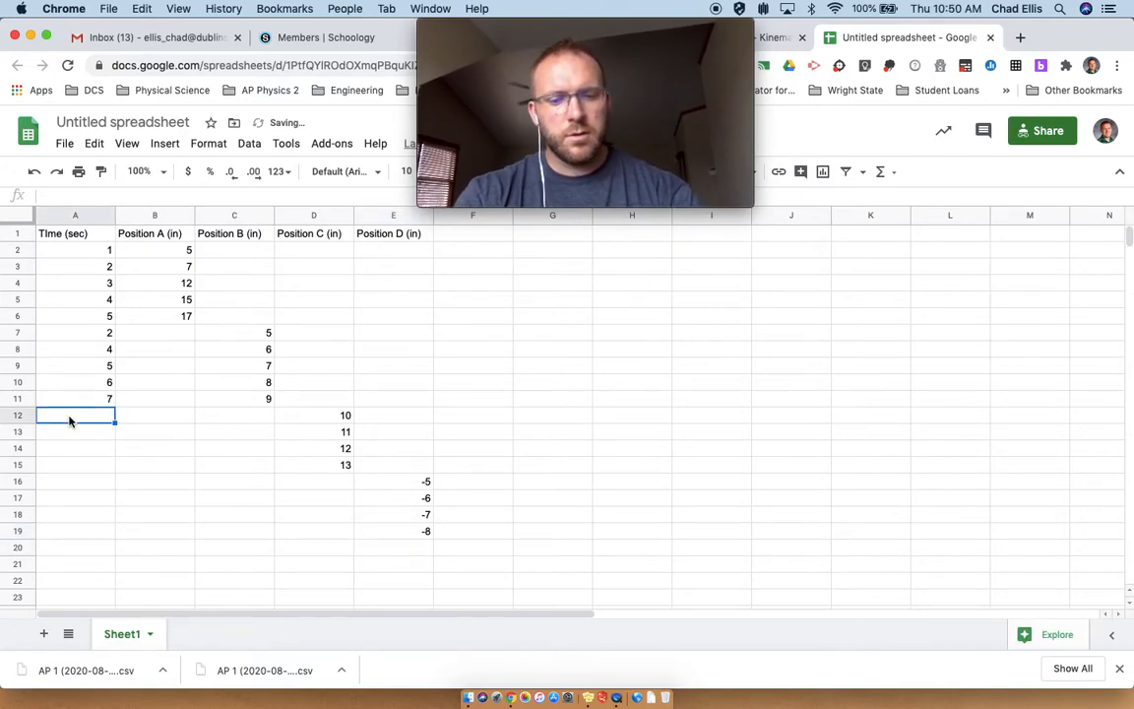
drag(69, 340, 103, 539)
click(145, 534)
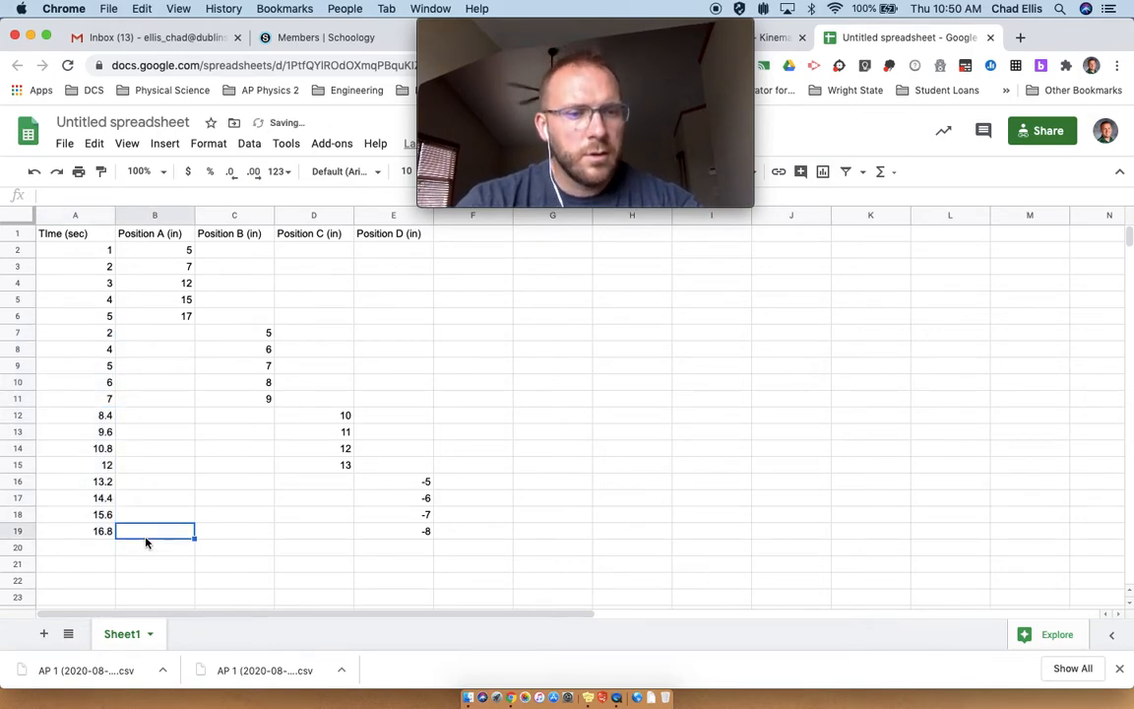
Step: Insert a chart from A1:E19 and set its type to Scatter chart
drag(80, 238, 417, 540)
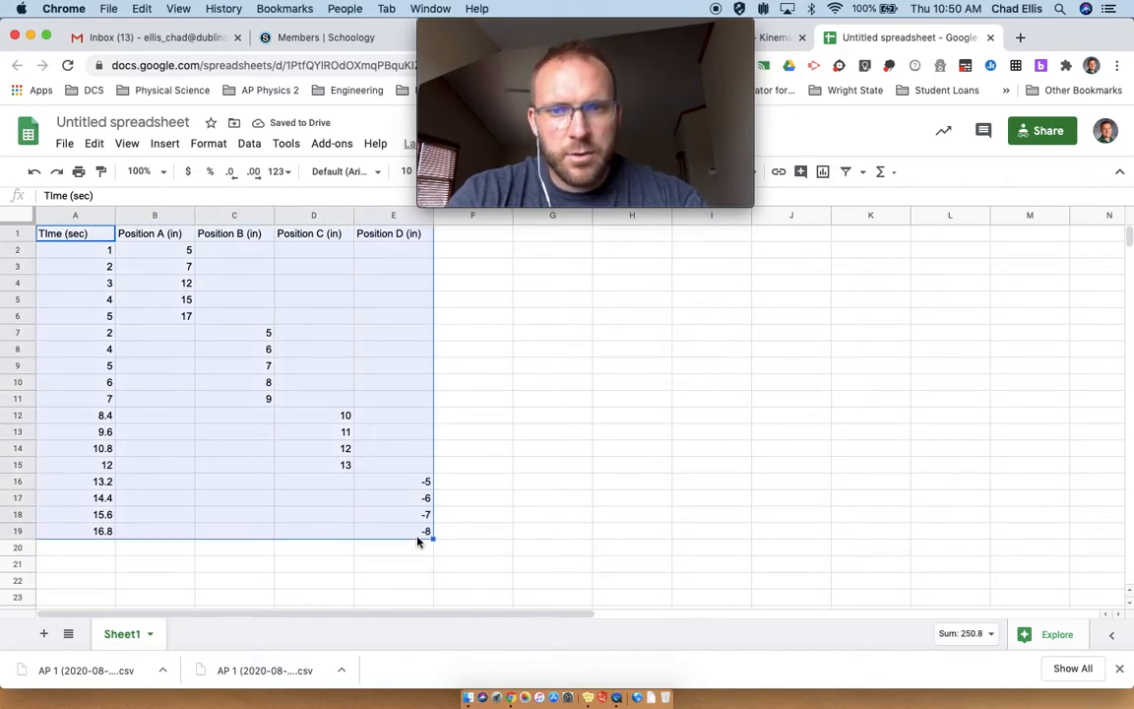
click(822, 173)
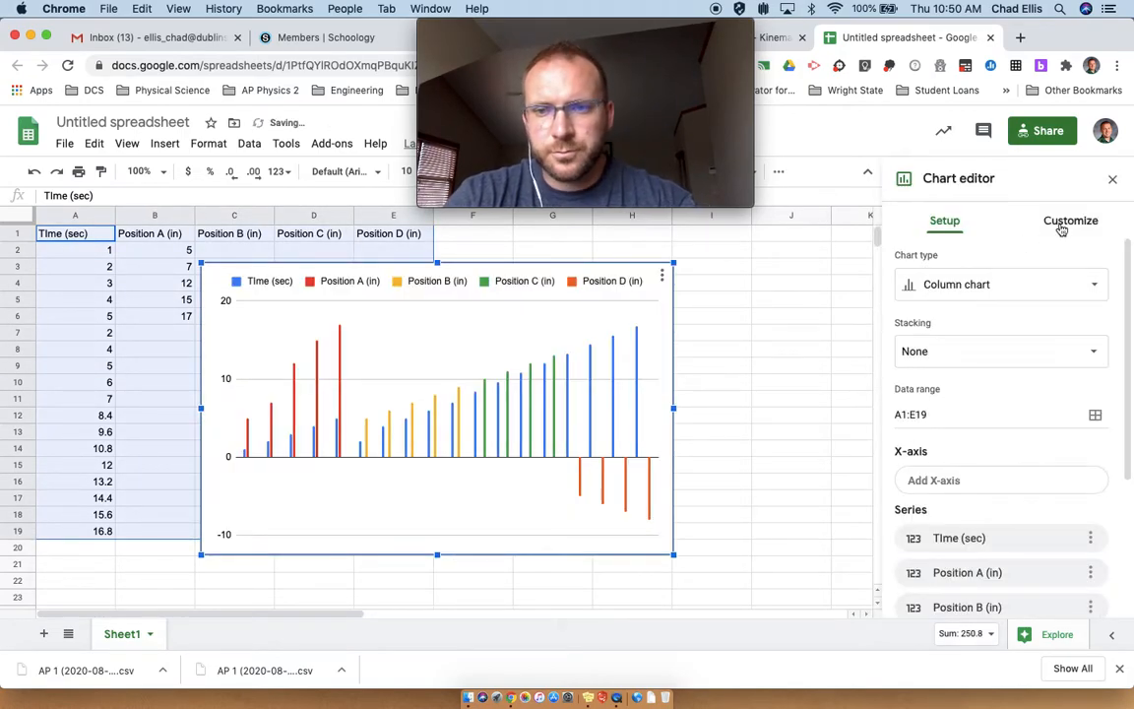
click(1026, 291)
scroll(984, 394, down, 10)
scroll(940, 433, up, 3)
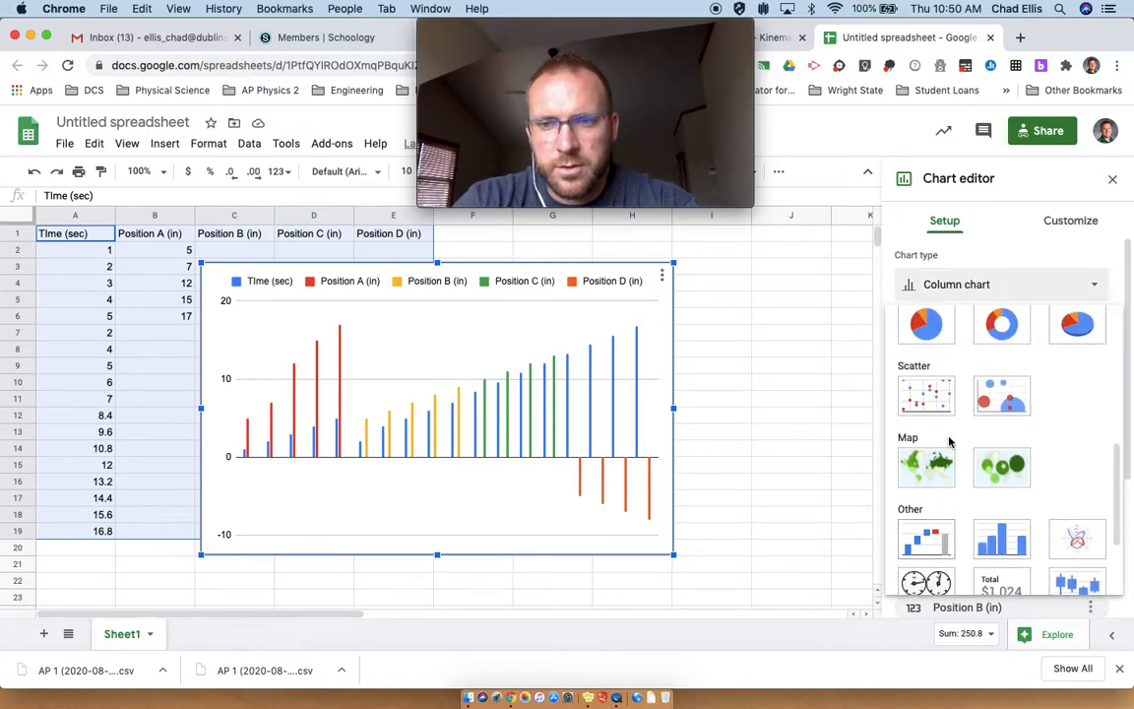
click(925, 415)
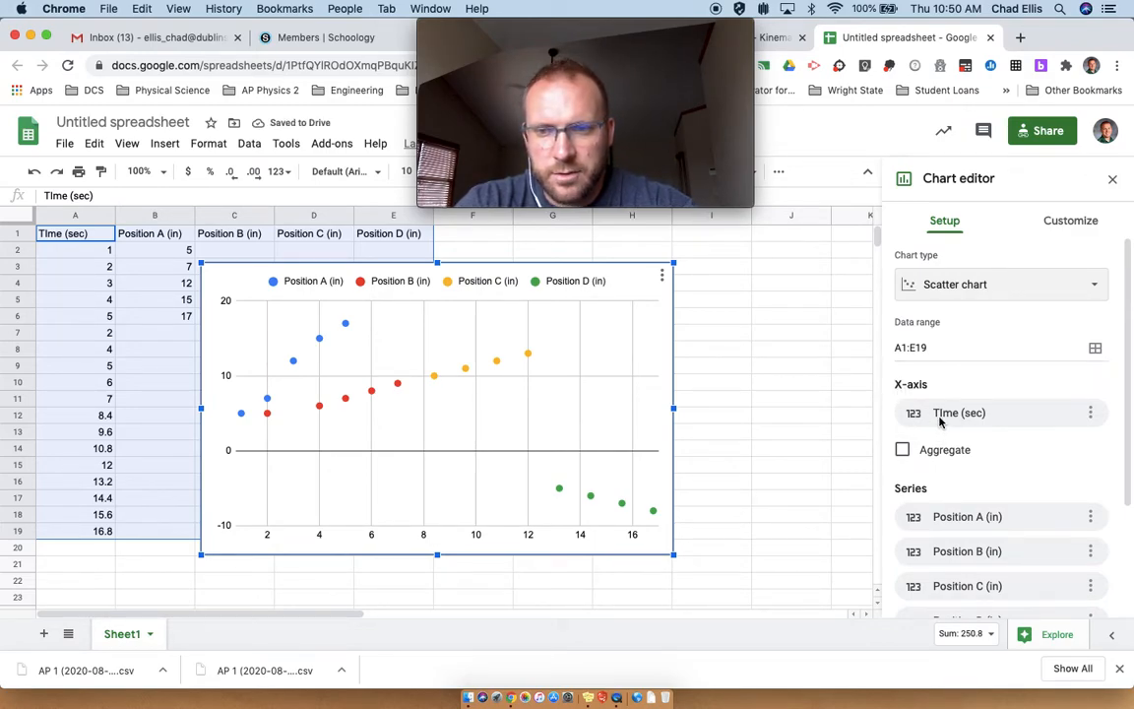
Step: Examine the chart's X-axis setting and the series format options in the chart editor's customization section
click(937, 411)
click(936, 374)
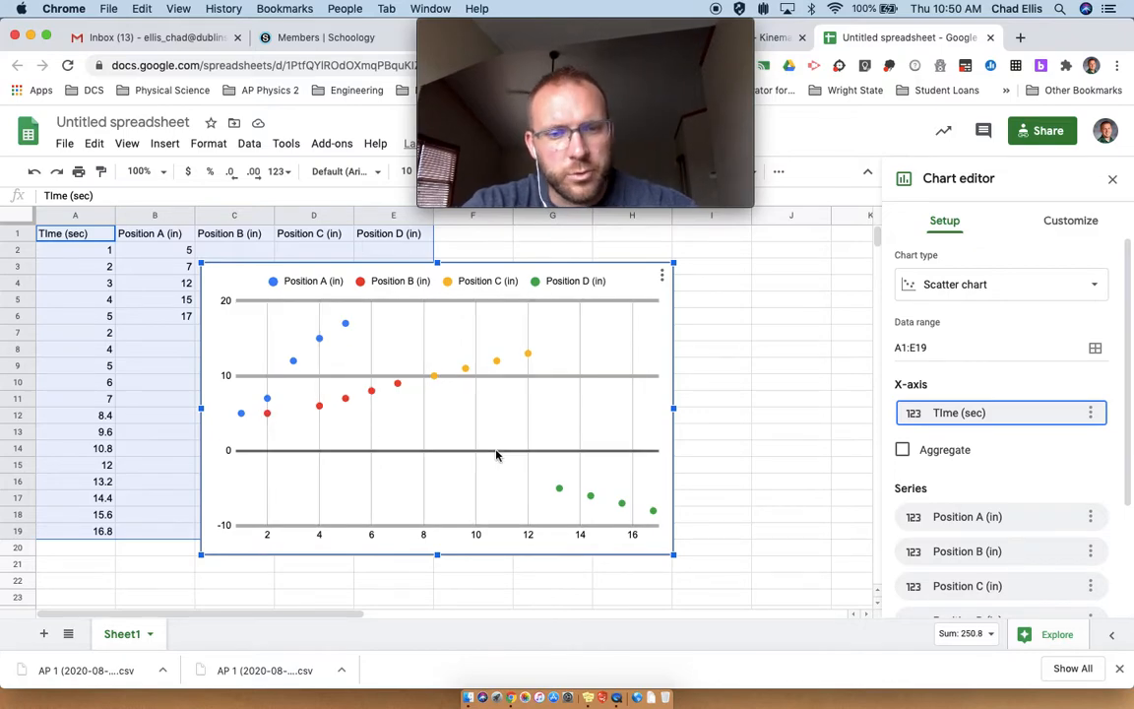
click(1071, 229)
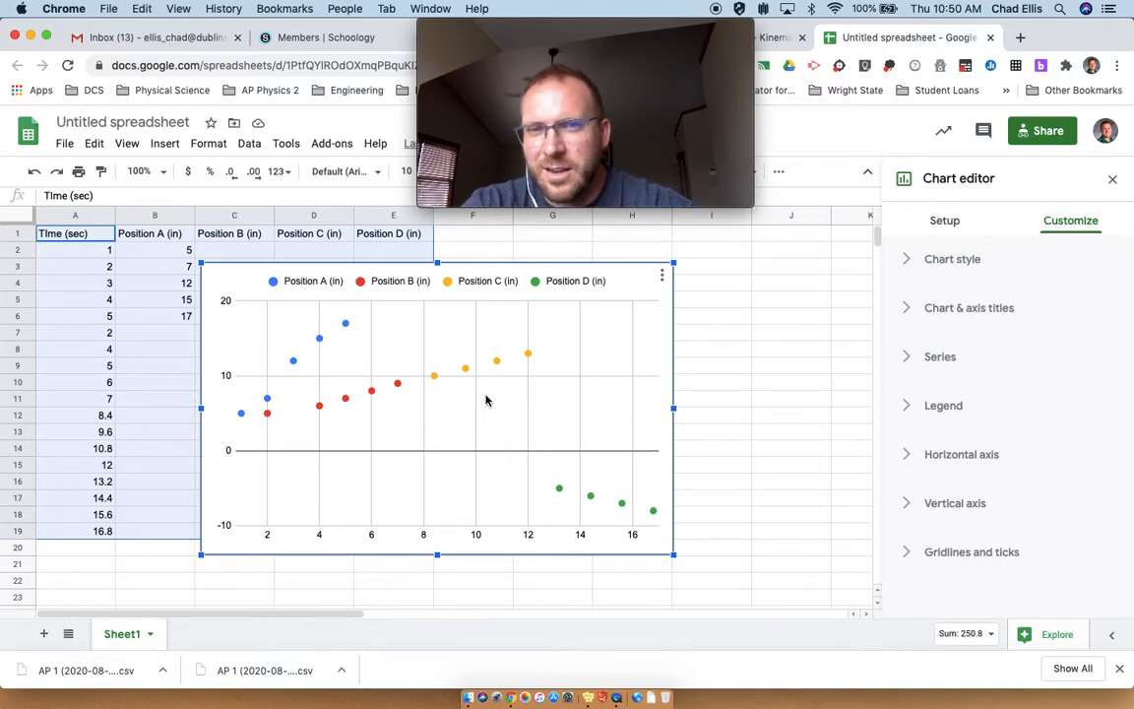
click(908, 360)
scroll(922, 378, down, 2)
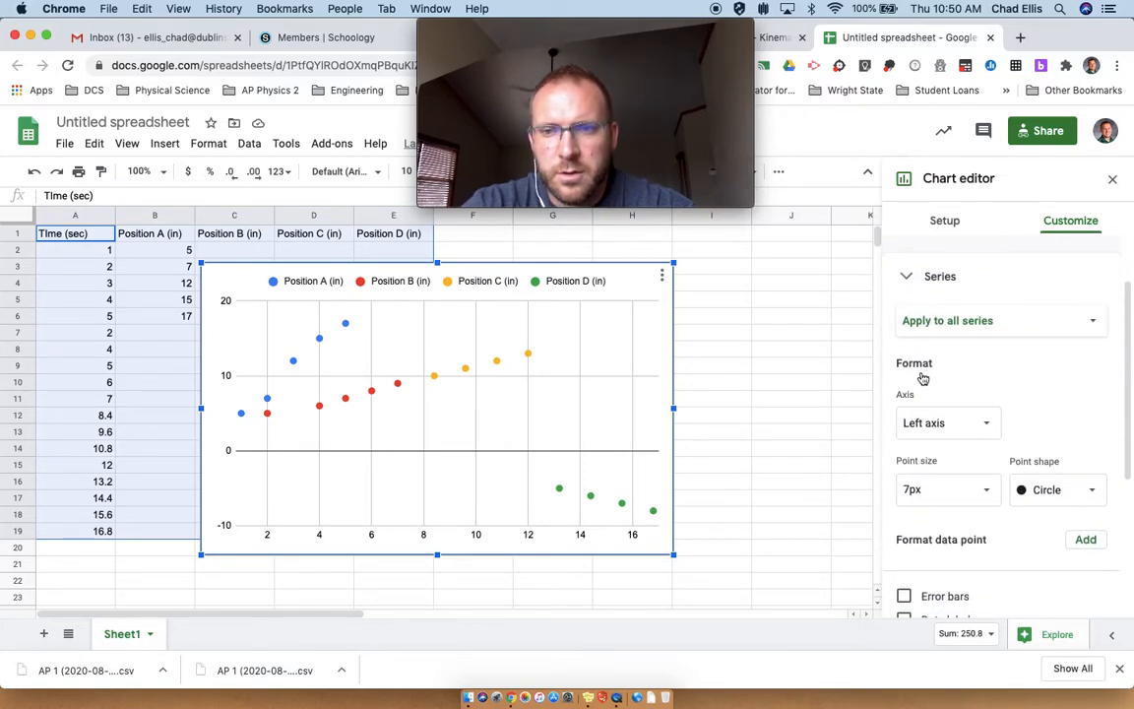
click(953, 323)
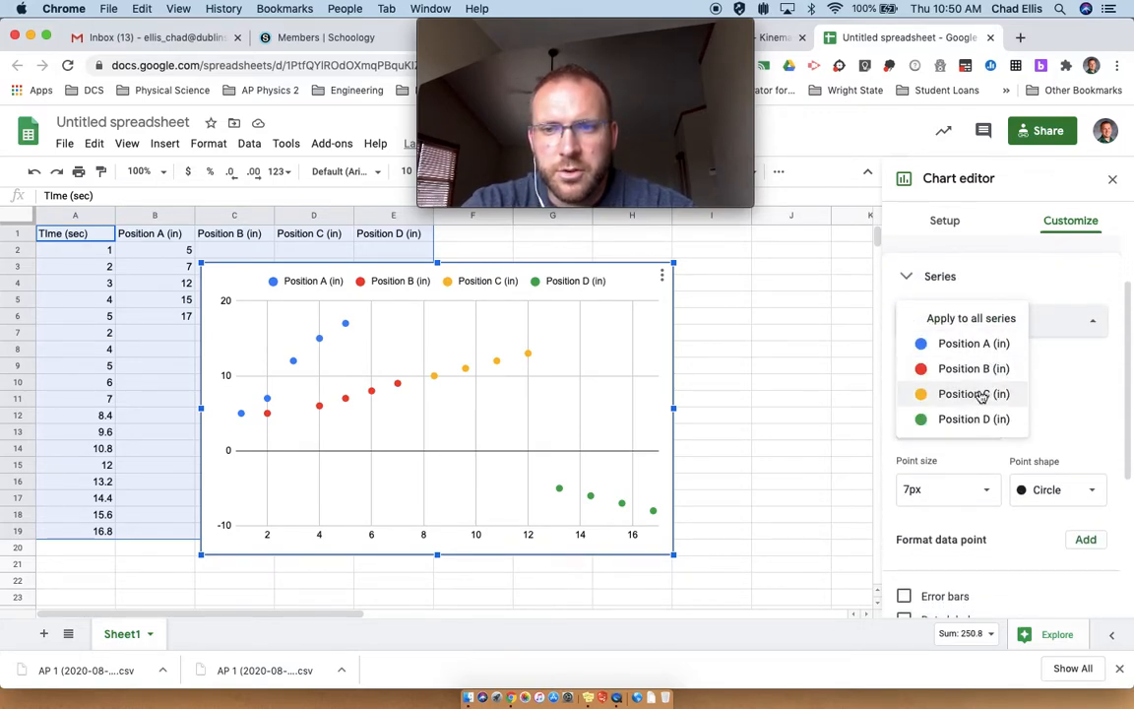
click(981, 318)
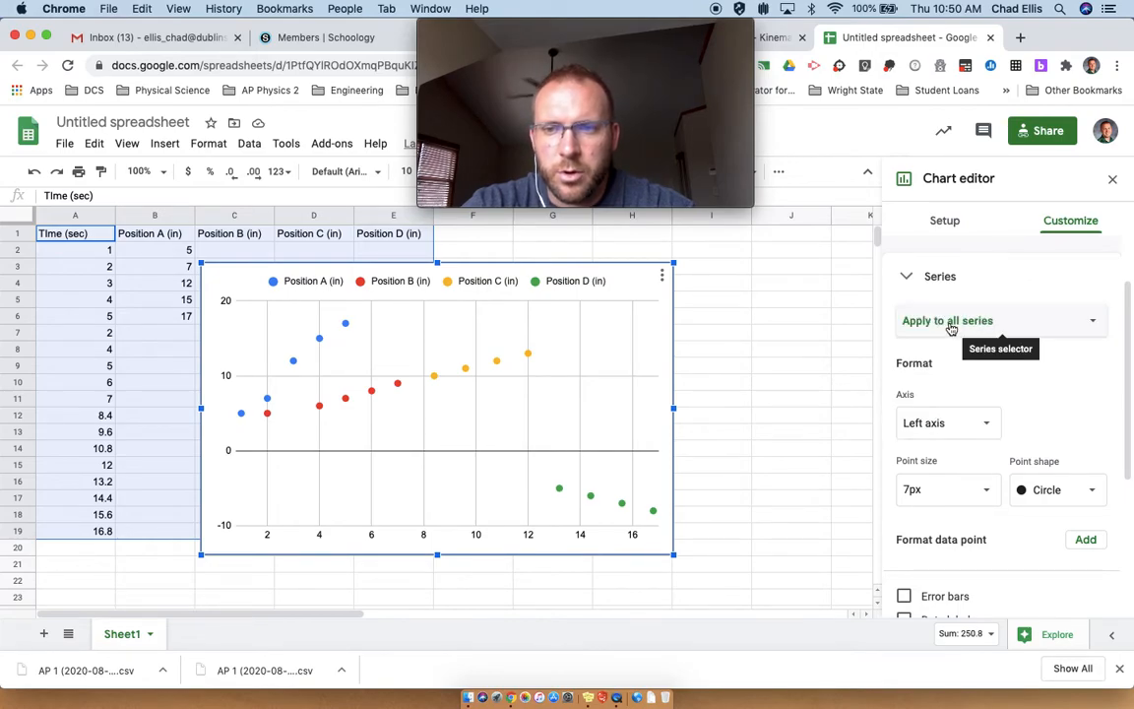
scroll(950, 330, down, 1)
scroll(950, 329, down, 1)
scroll(950, 330, up, 1)
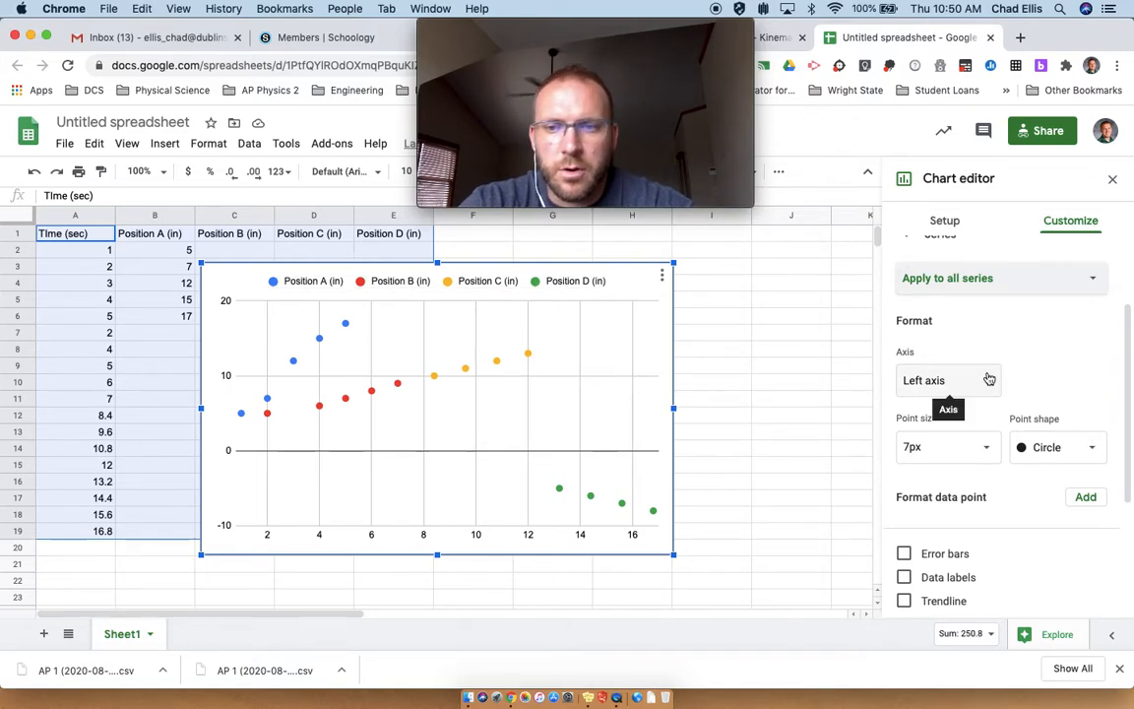
scroll(994, 377, down, 1)
scroll(994, 377, down, 2)
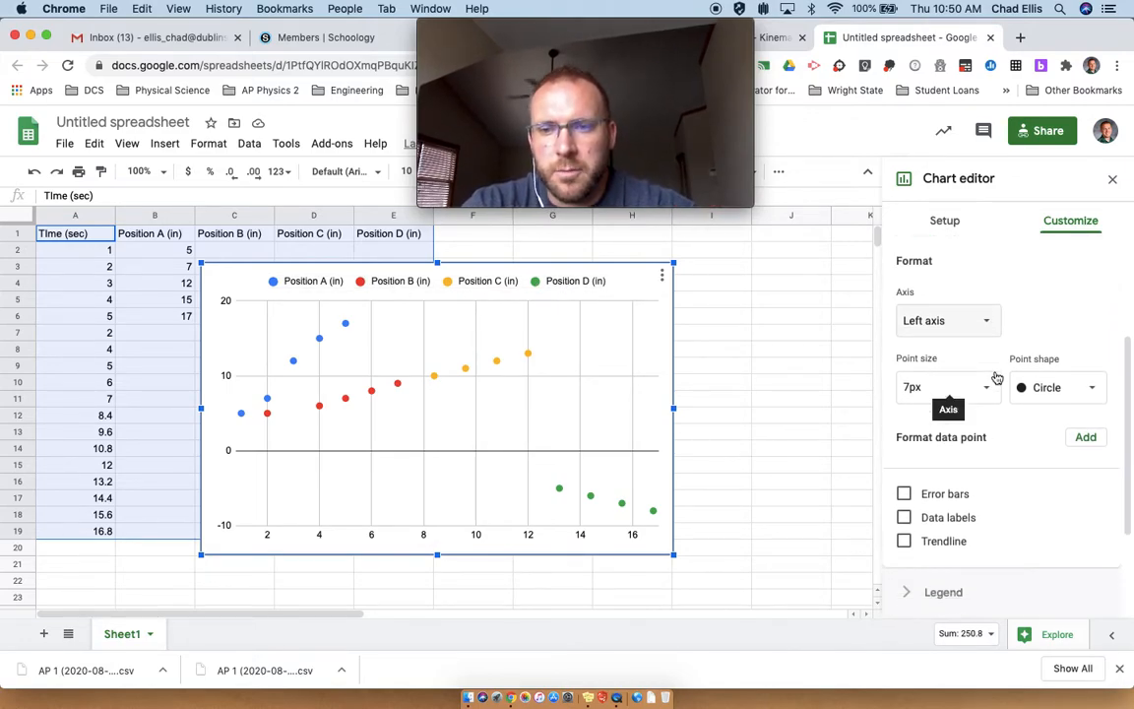
Step: Turn on trendlines for all series and set their labels to show the equation
click(904, 475)
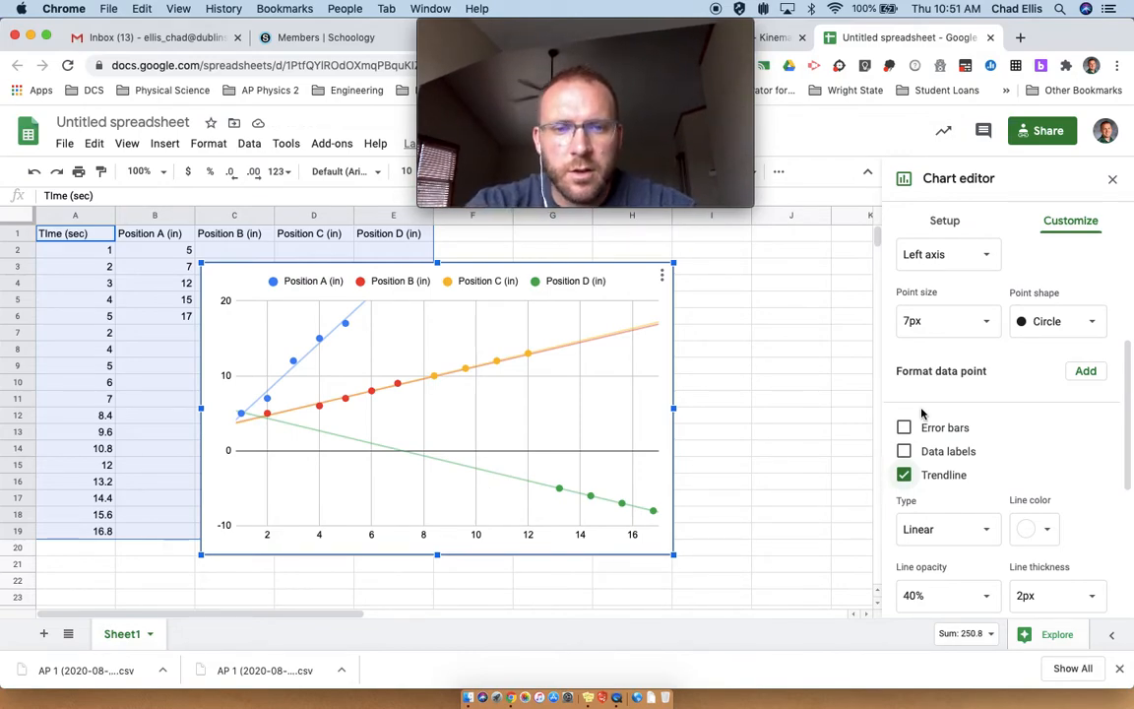
scroll(1001, 441, down, 5)
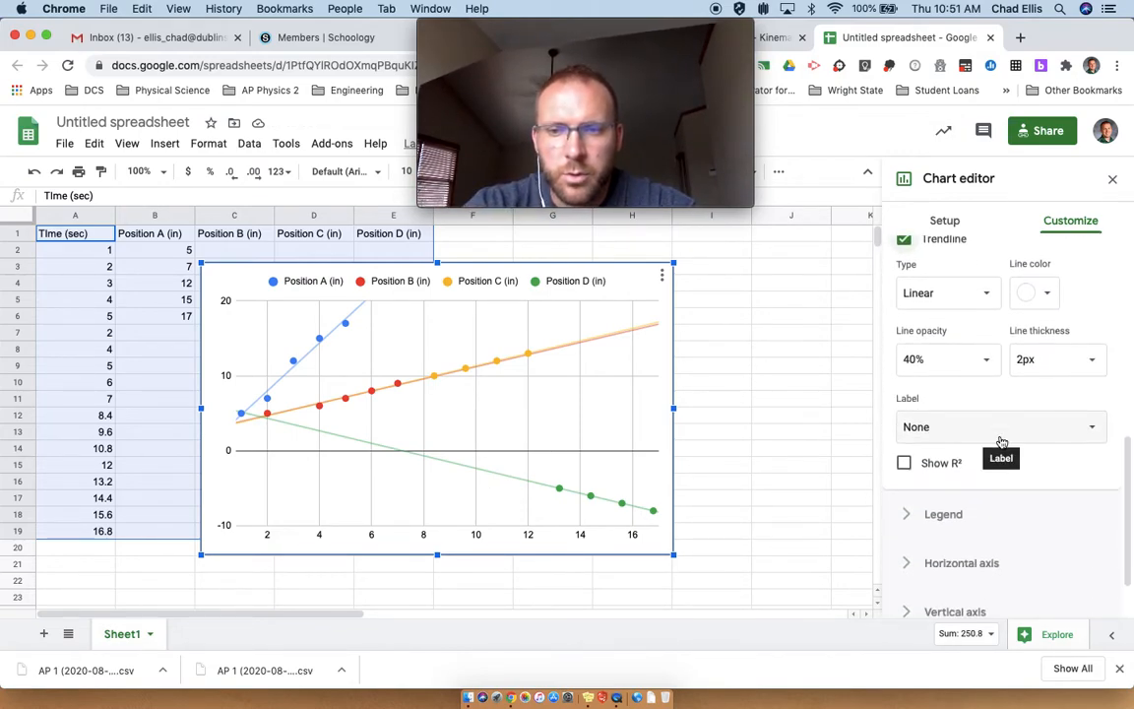
click(978, 435)
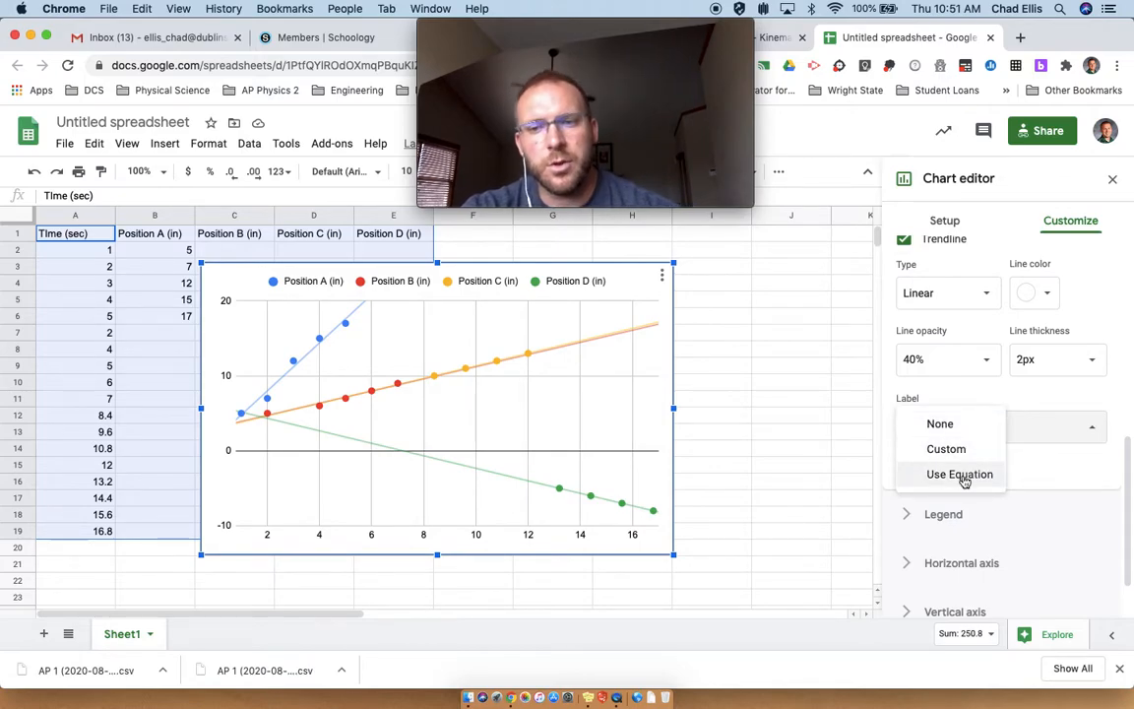
click(960, 474)
scroll(954, 412, up, 1)
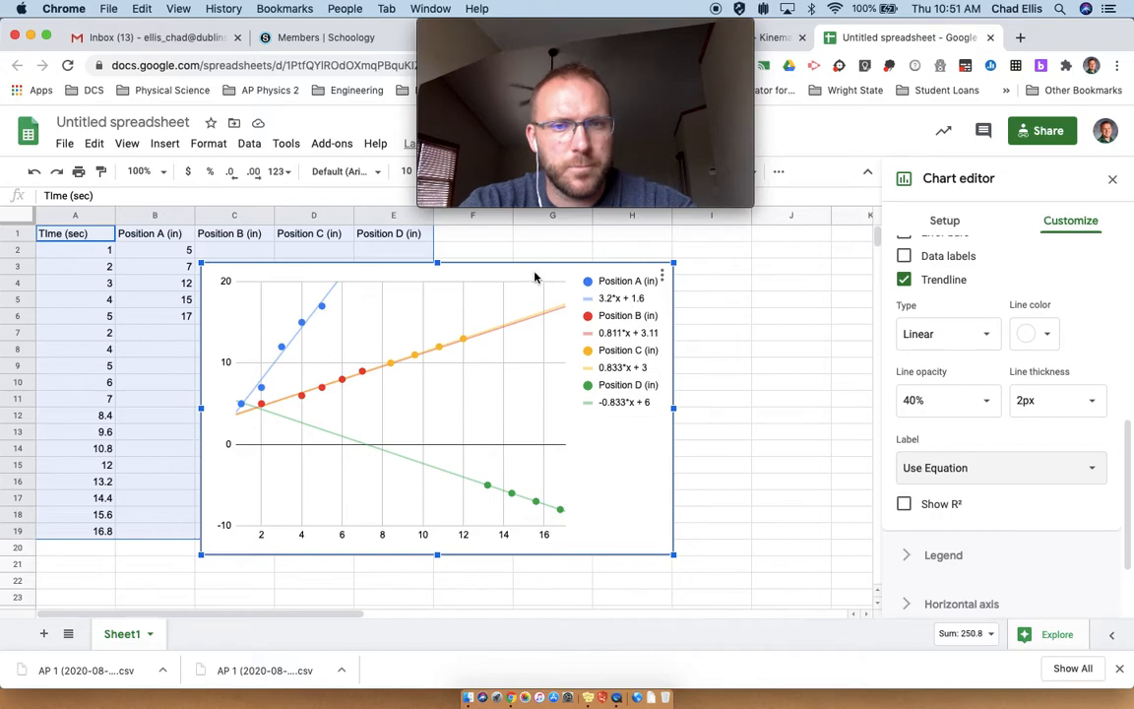
Step: Move the chart to the right of the data table, clear of the position columns
drag(572, 285, 802, 293)
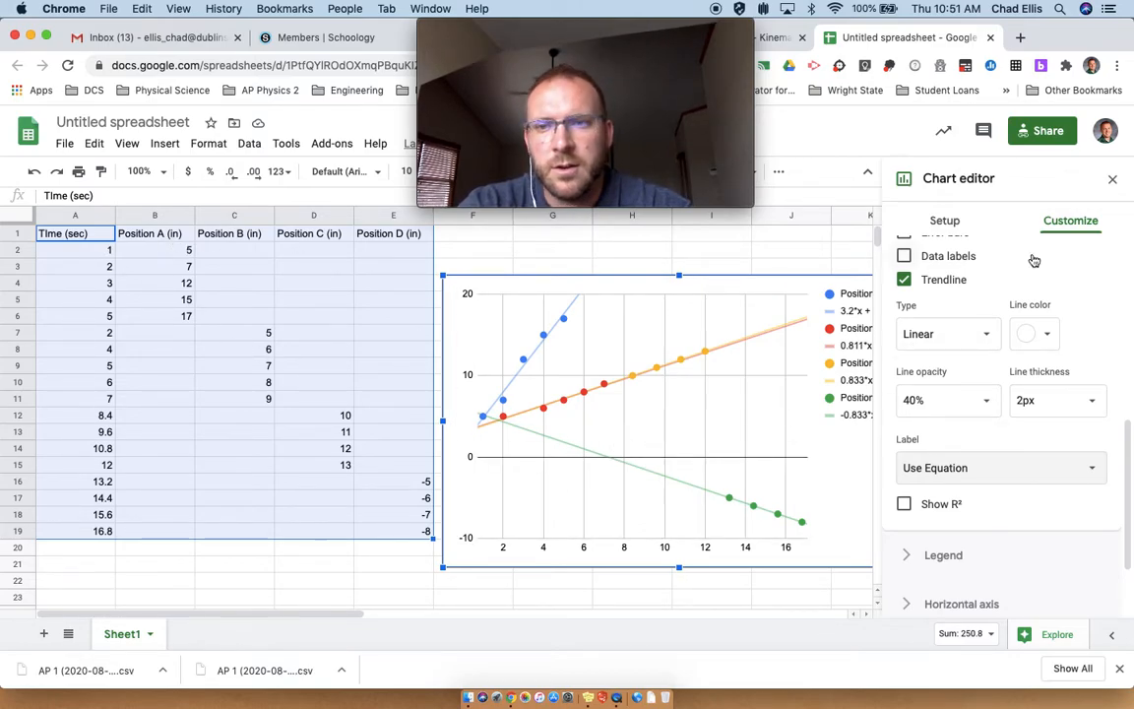
scroll(995, 507, down, 2)
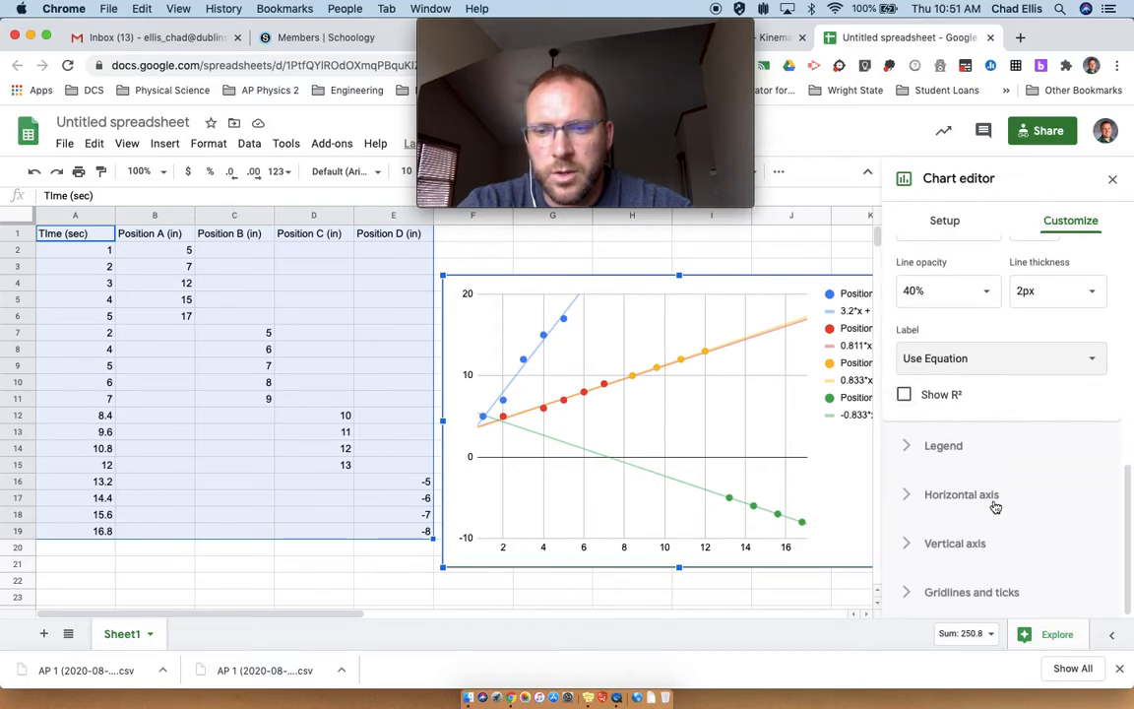
scroll(1033, 417, up, 5)
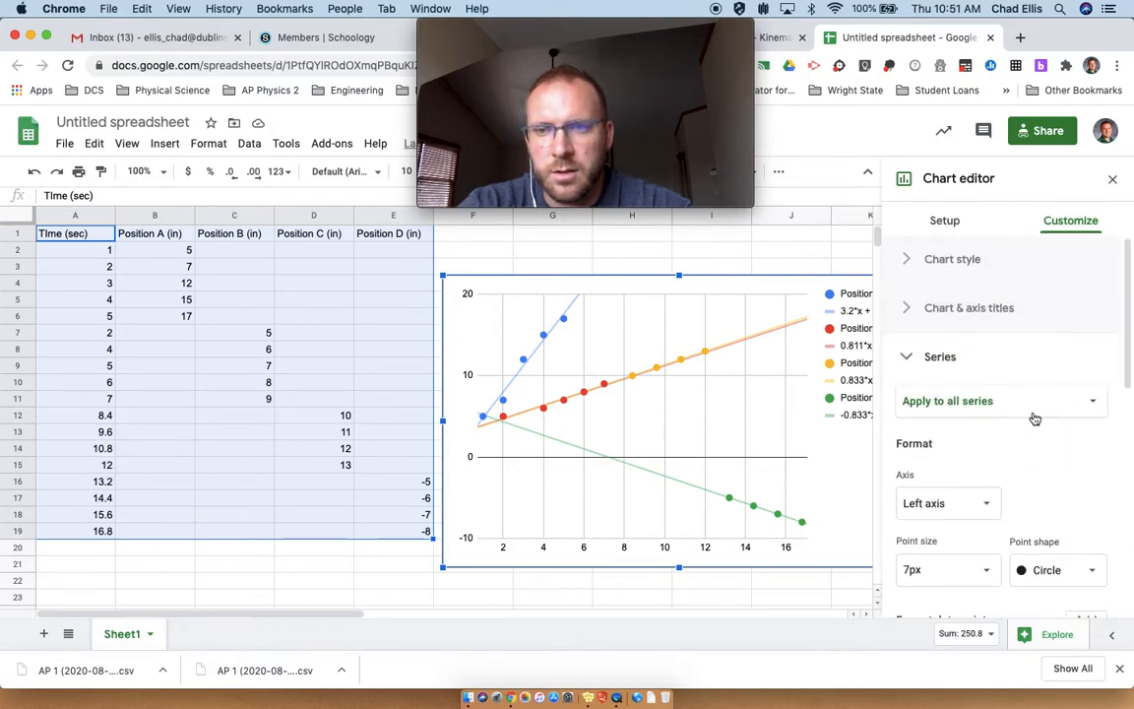
Step: Set the chart title to "Positon ve Graph of Constant Velocities"
click(945, 311)
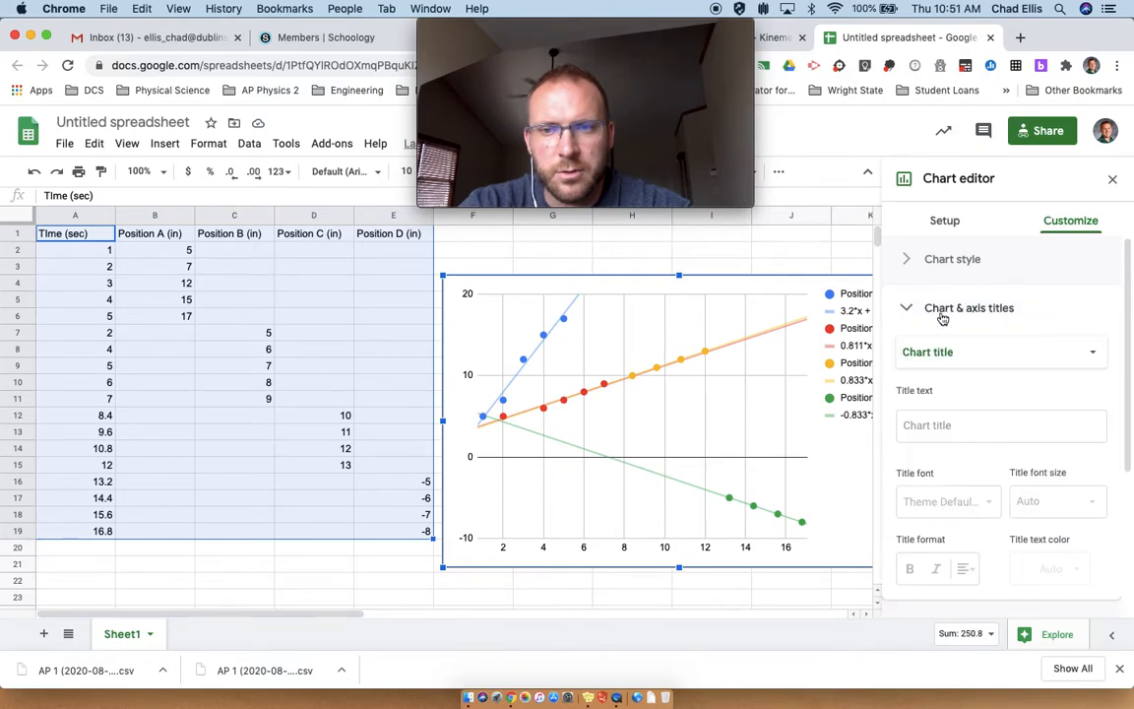
click(949, 426)
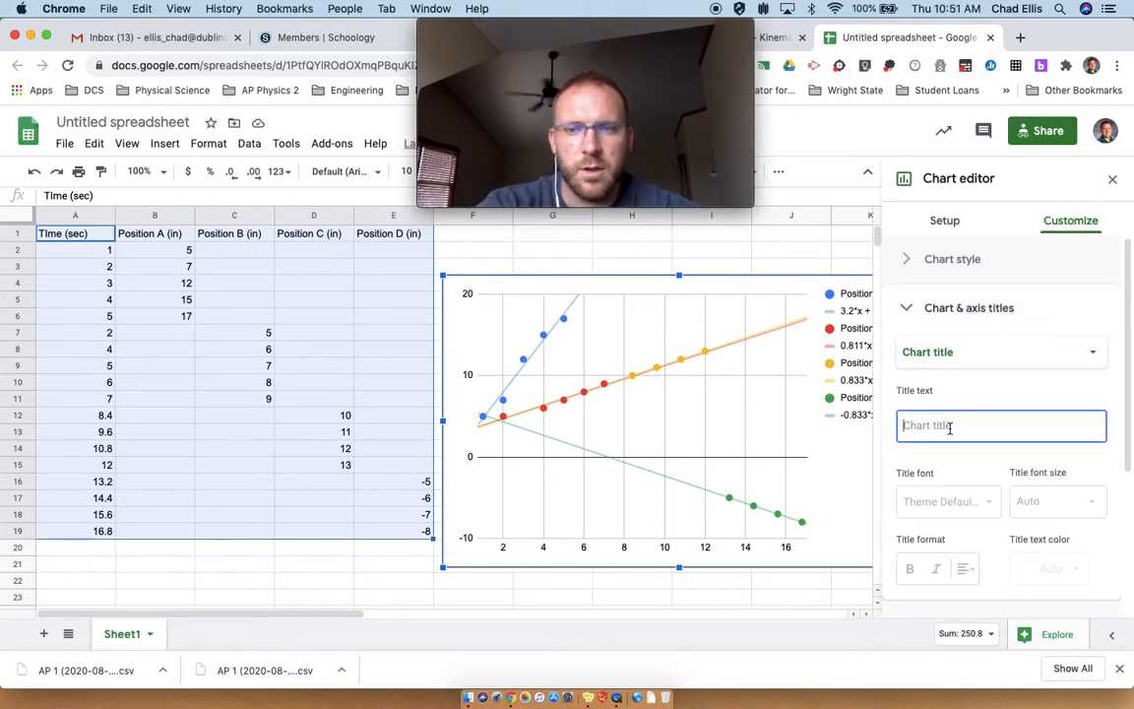
text(Positon v)
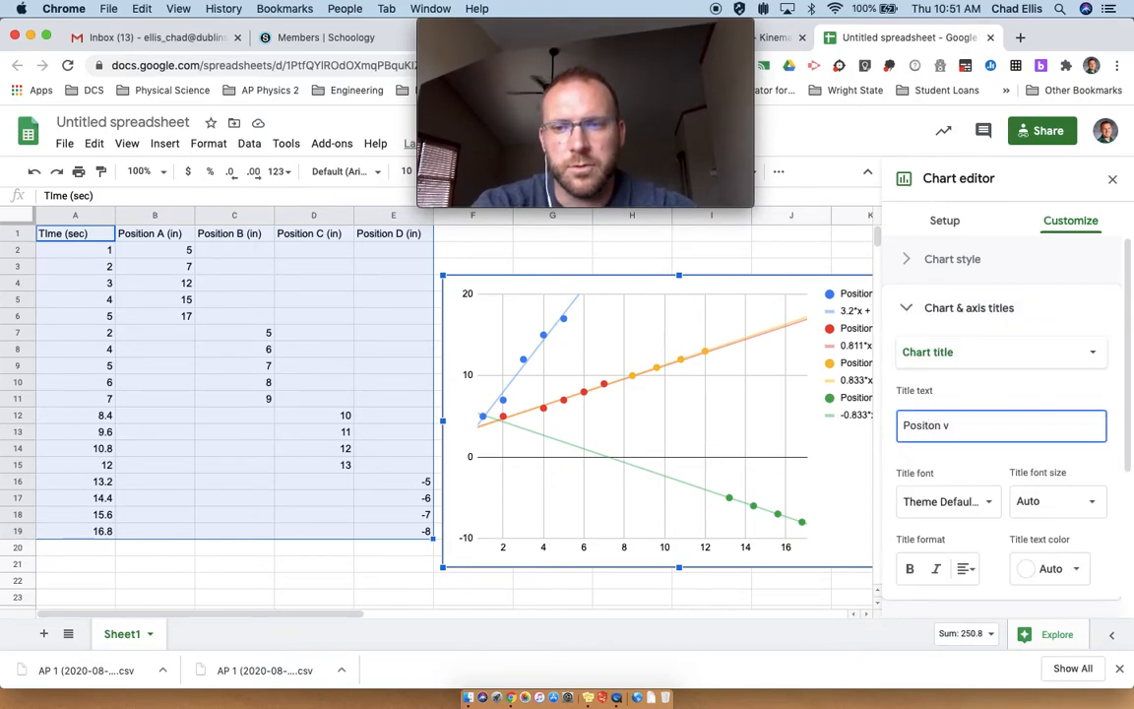
text(e G)
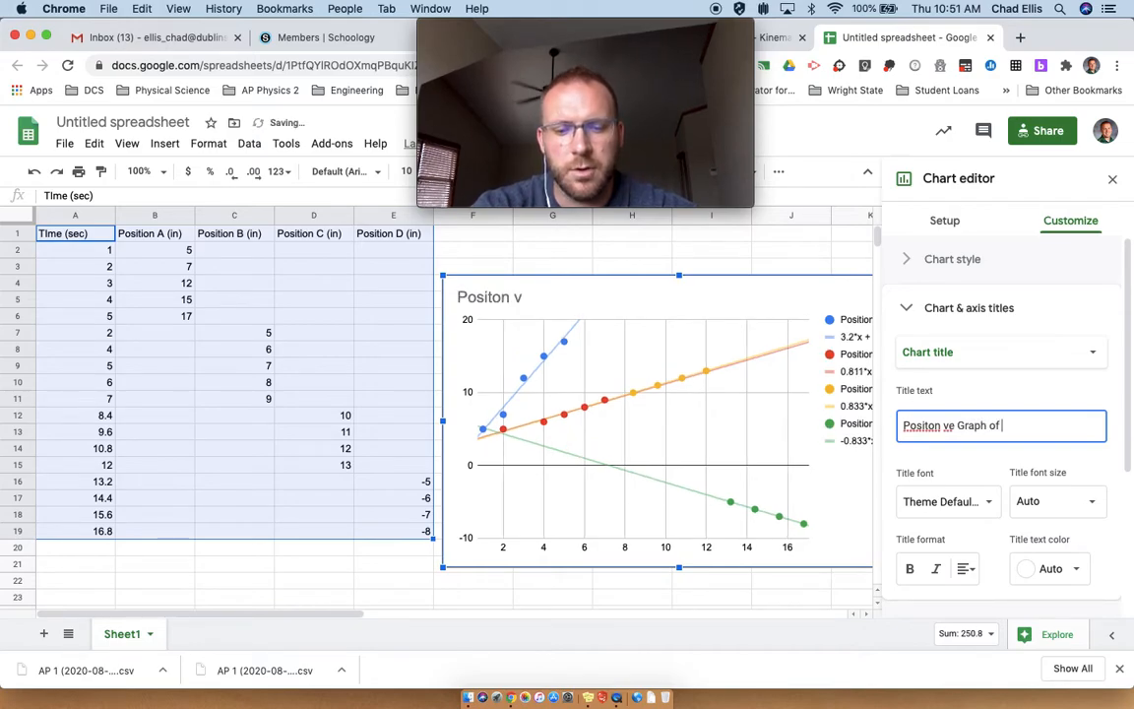
text(raph of )
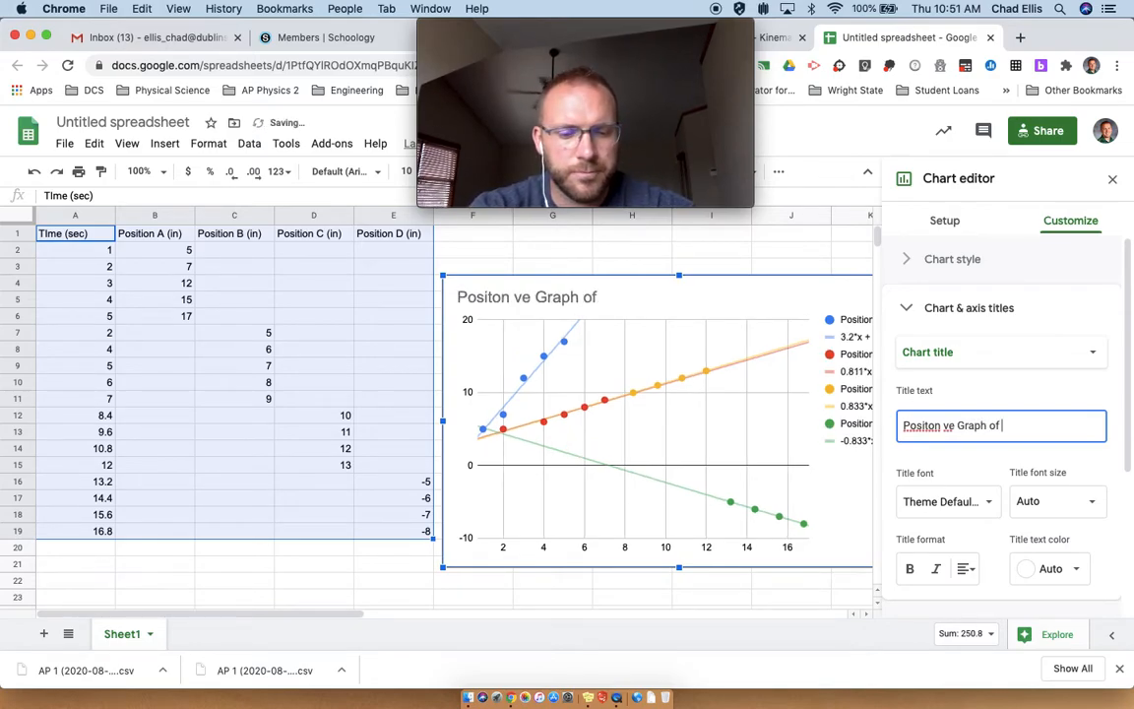
text(Constant Velocities)
Step: Set the horizontal axis title to "TIme (sec)"
click(969, 355)
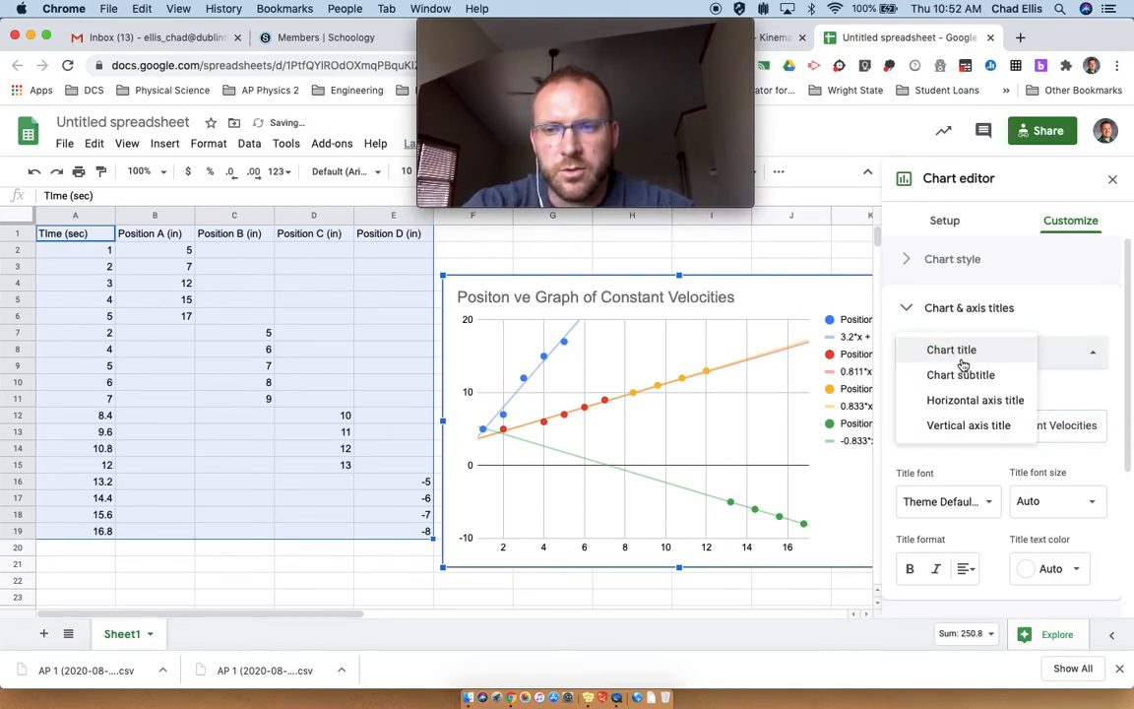
click(965, 399)
click(926, 420)
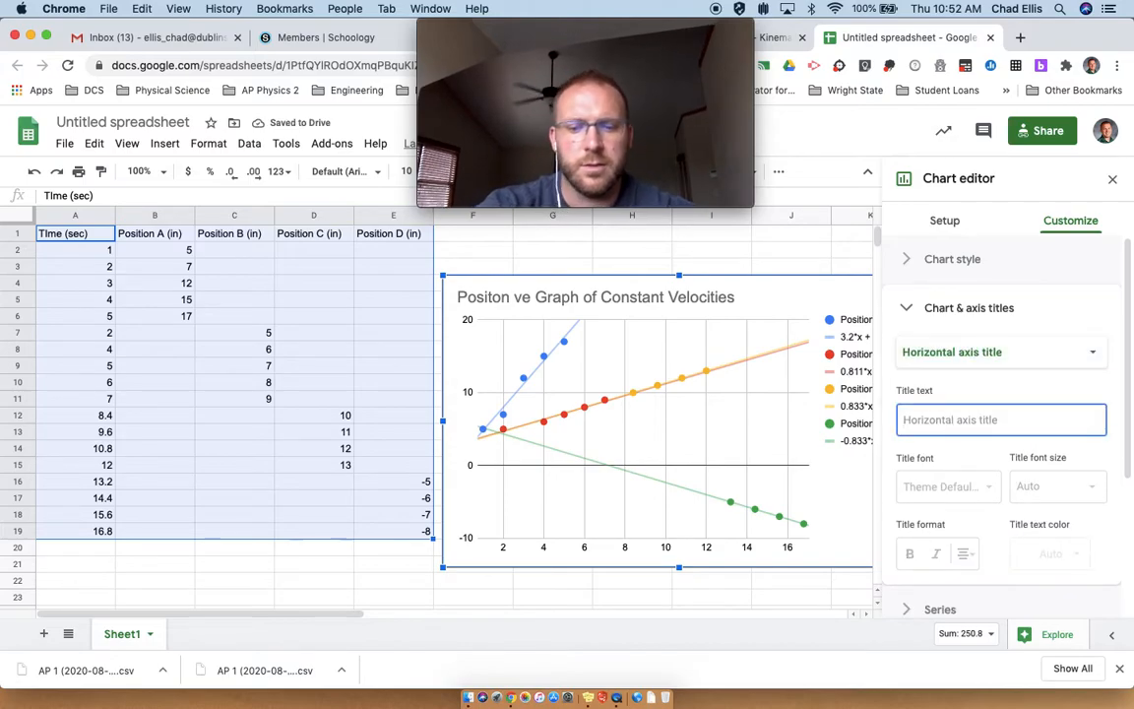
text(TIme (Sec))
Step: Set the vertical axis title to "Position (in)"
click(959, 354)
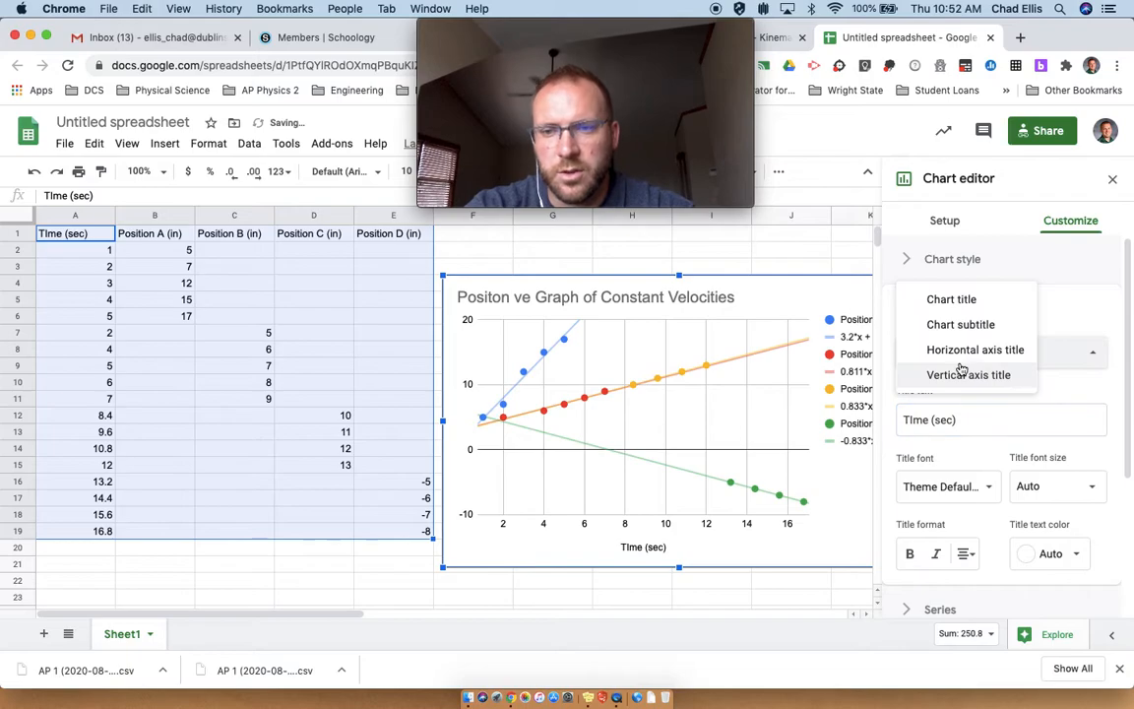
click(959, 375)
click(944, 421)
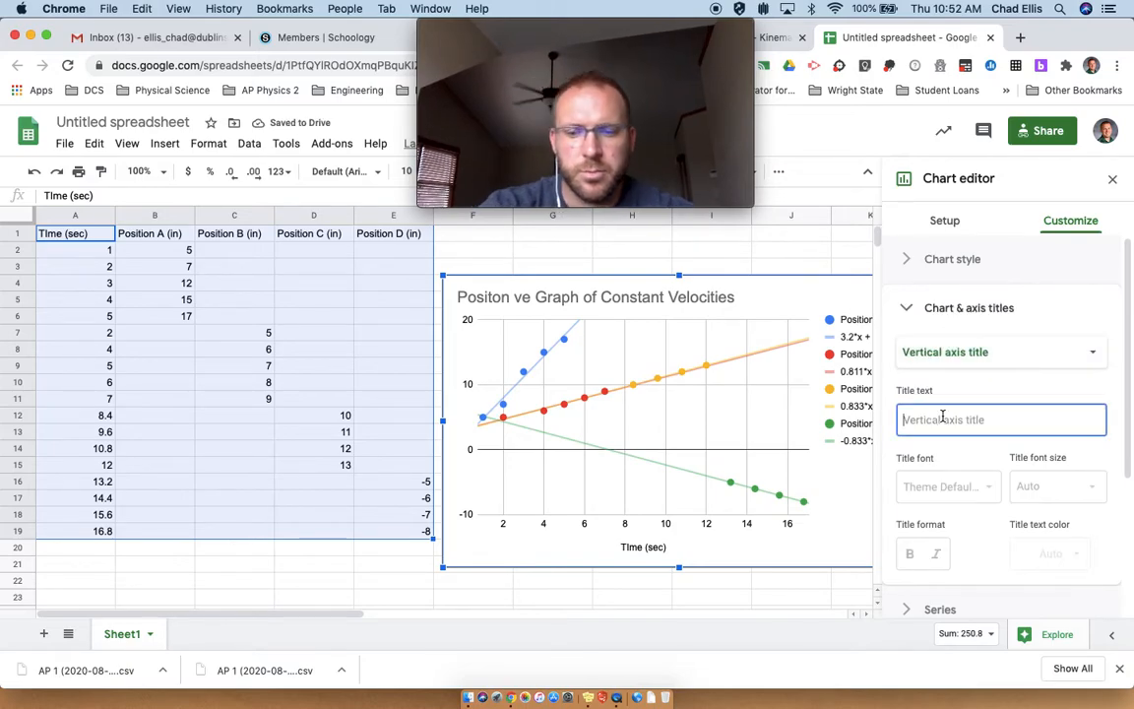
text(Position (in)
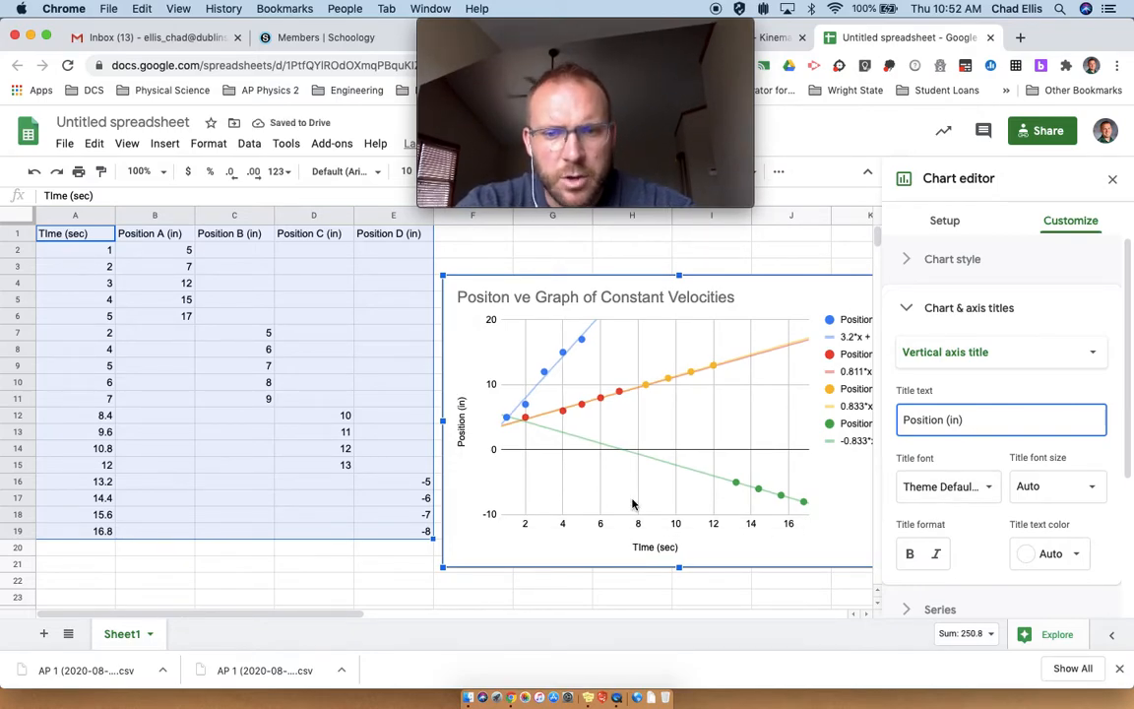
Step: Set the horizontal axis minimum to 0 and close the chart editor
scroll(632, 504, down, 1)
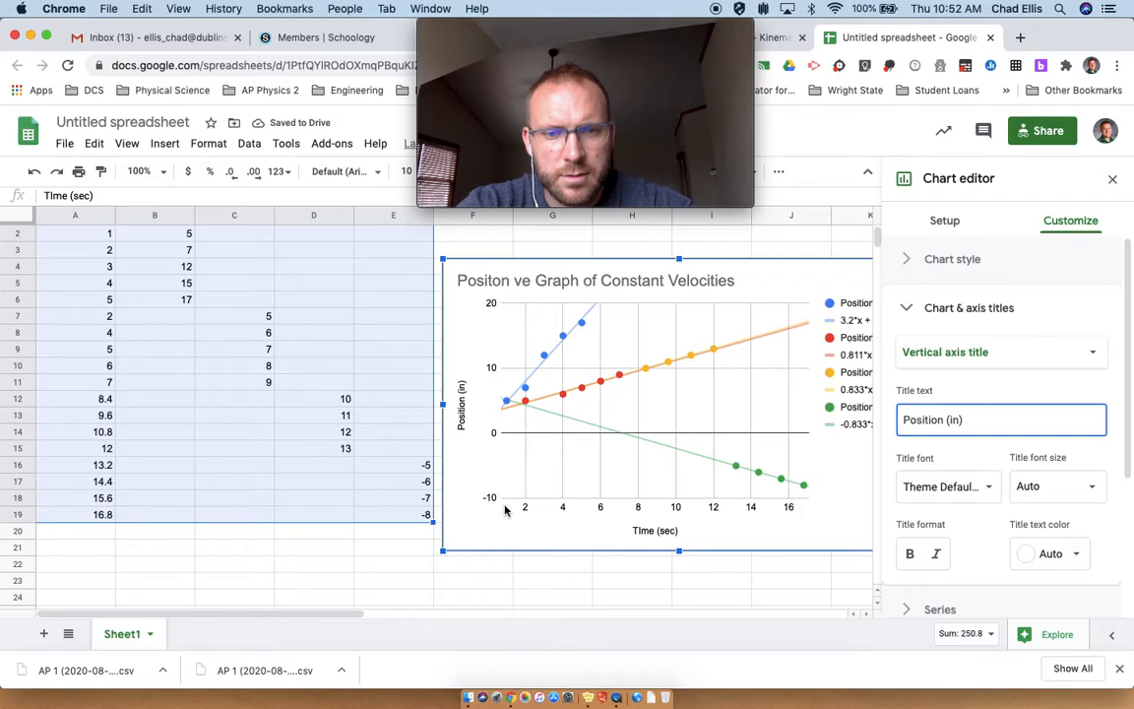
click(906, 310)
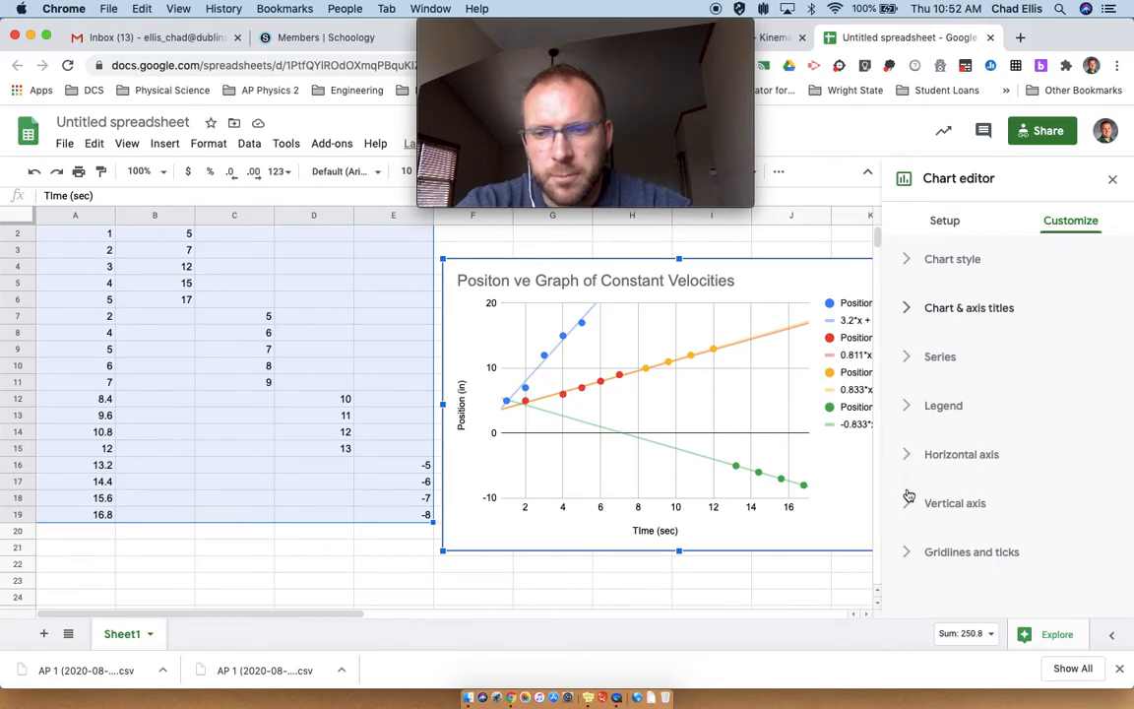
click(906, 455)
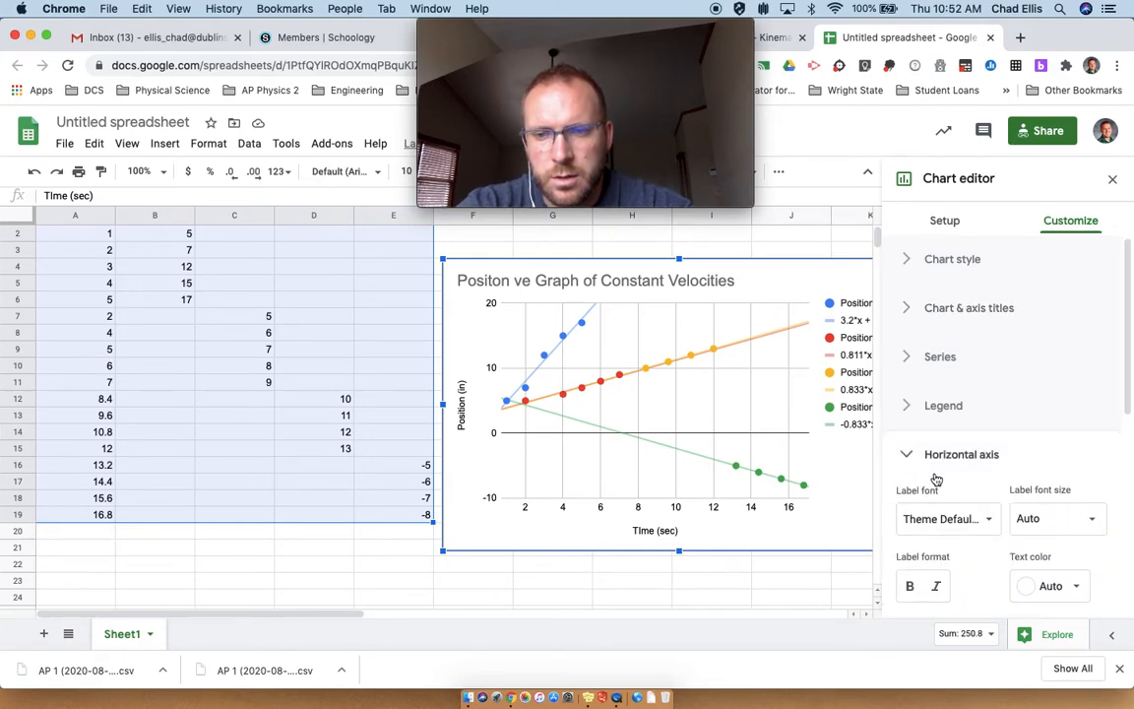
scroll(934, 475, down, 5)
click(941, 404)
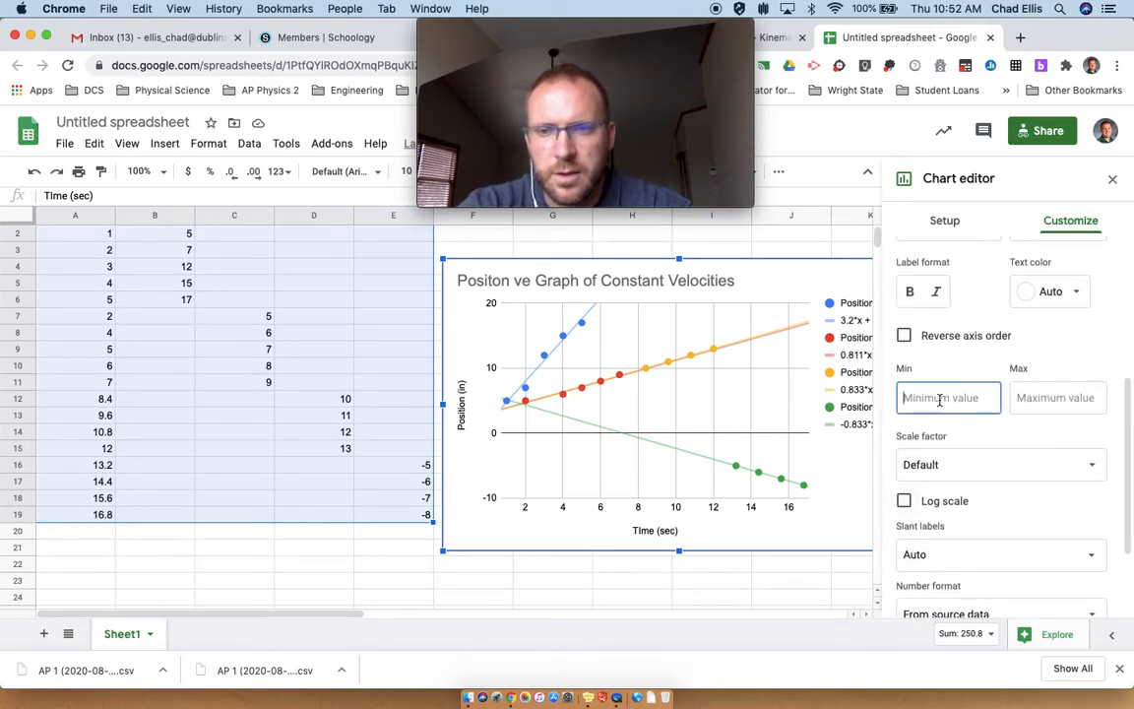
text(0)
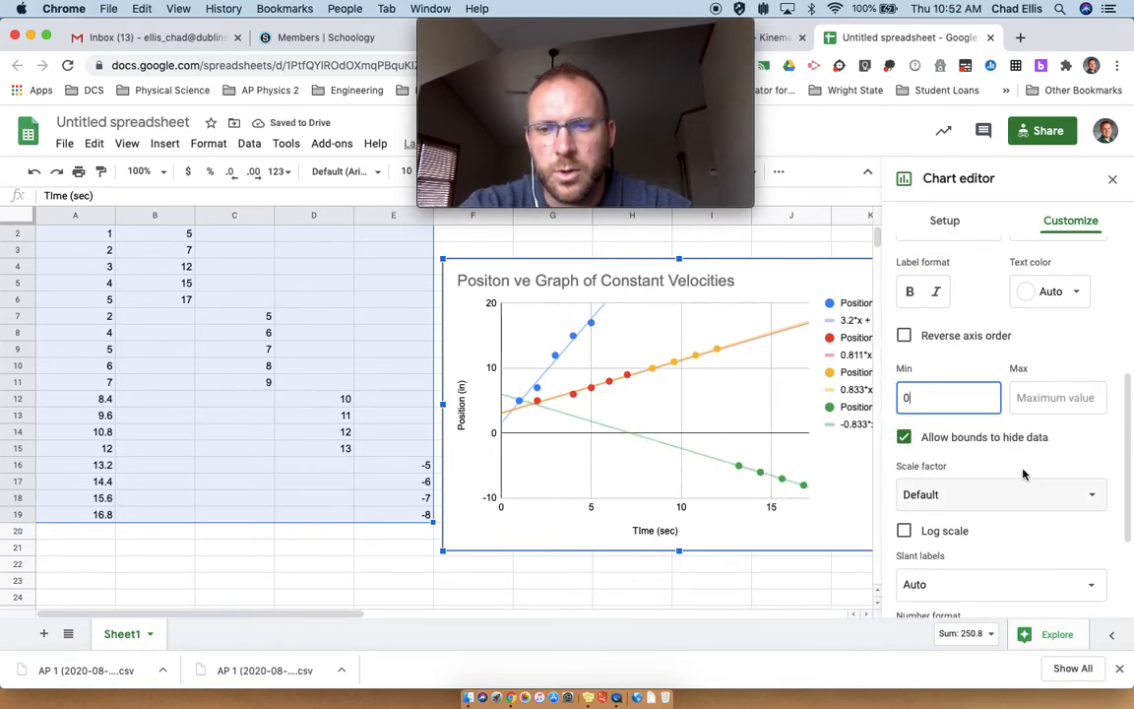
scroll(1014, 458, down, 3)
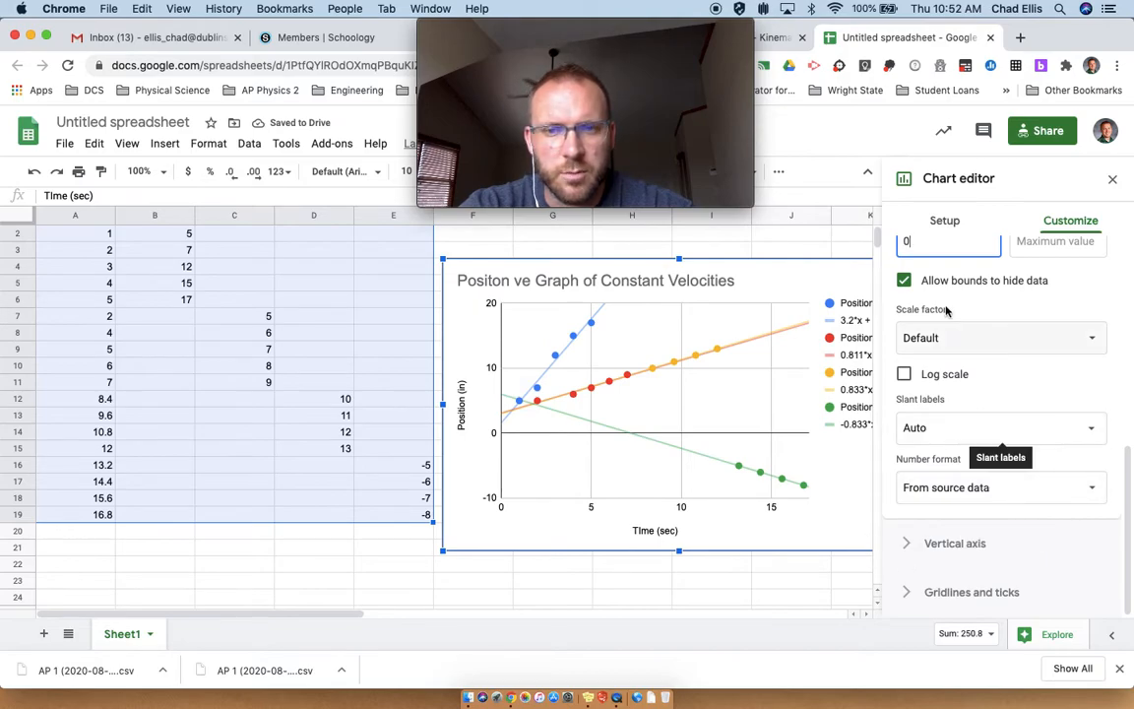
click(1112, 182)
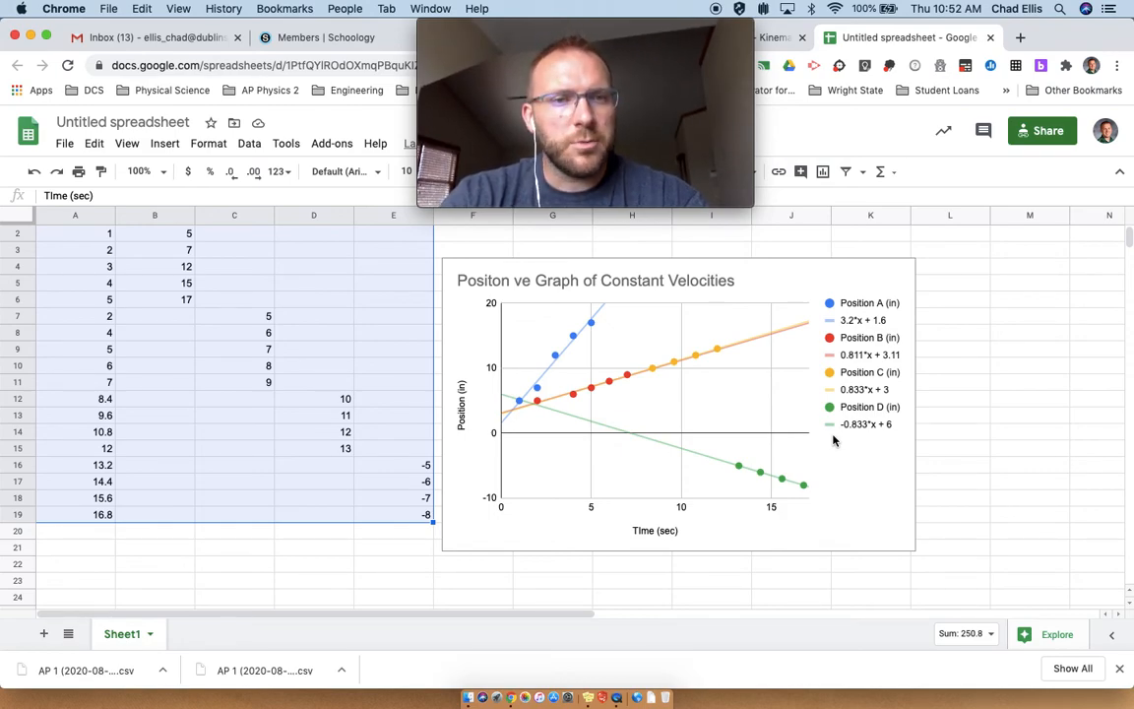
scroll(360, 507, up, 1)
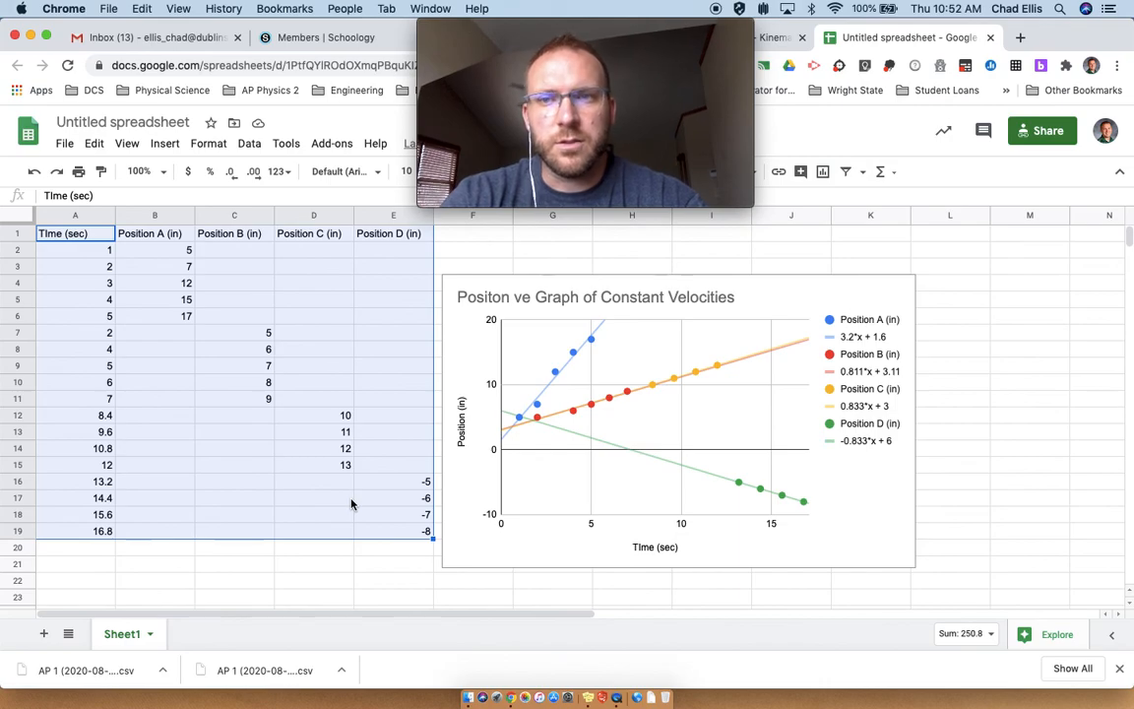